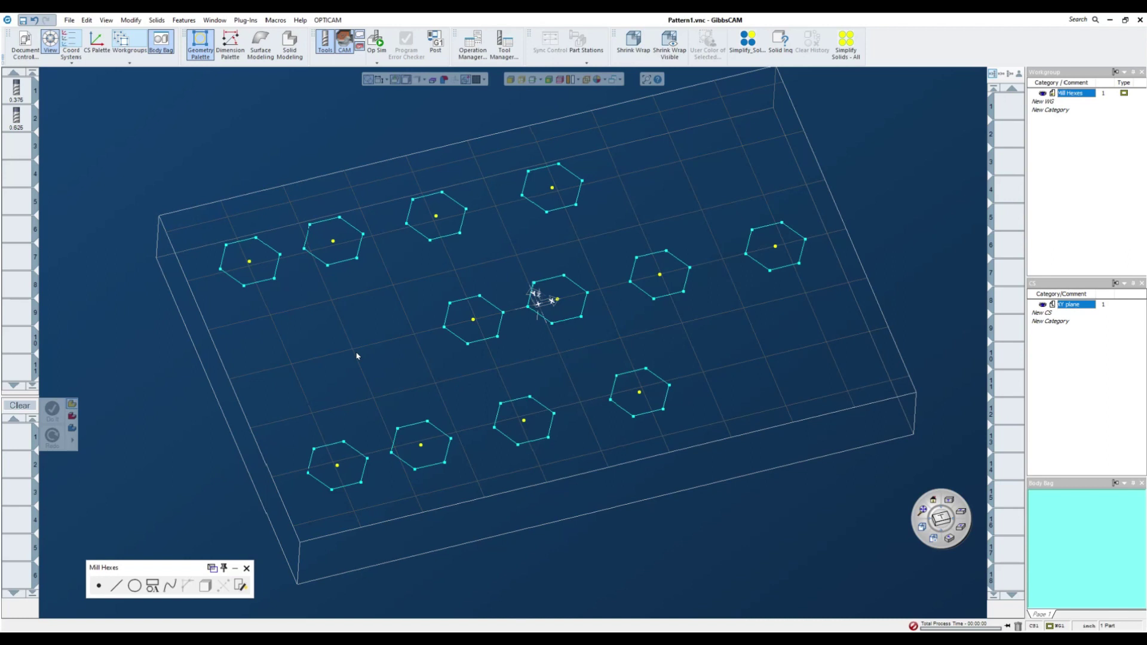
Review the stock settings, then start a Roughing process with the 0.375 tool.
left_click(25, 47)
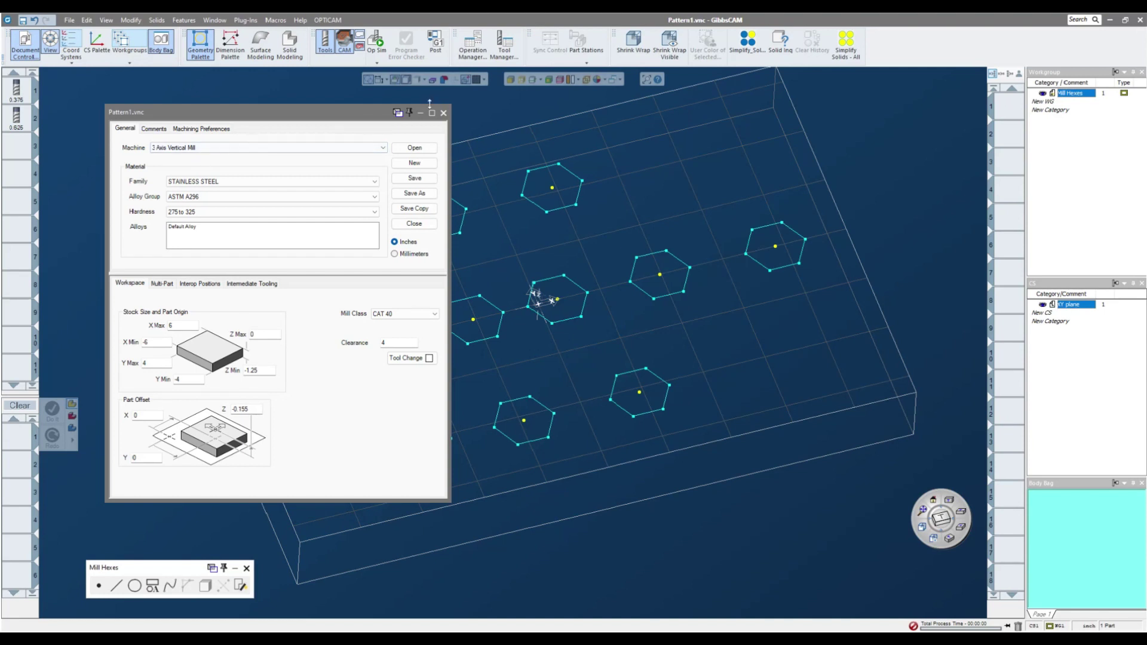
left_click(443, 112)
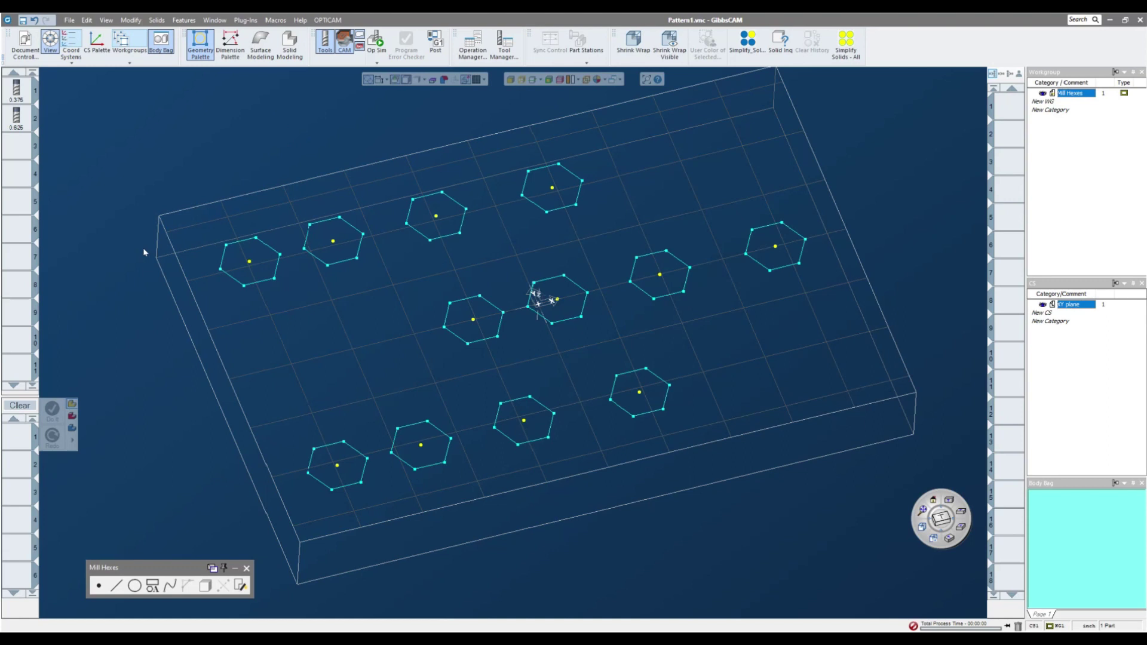
left_click(16, 90)
double_click(16, 436)
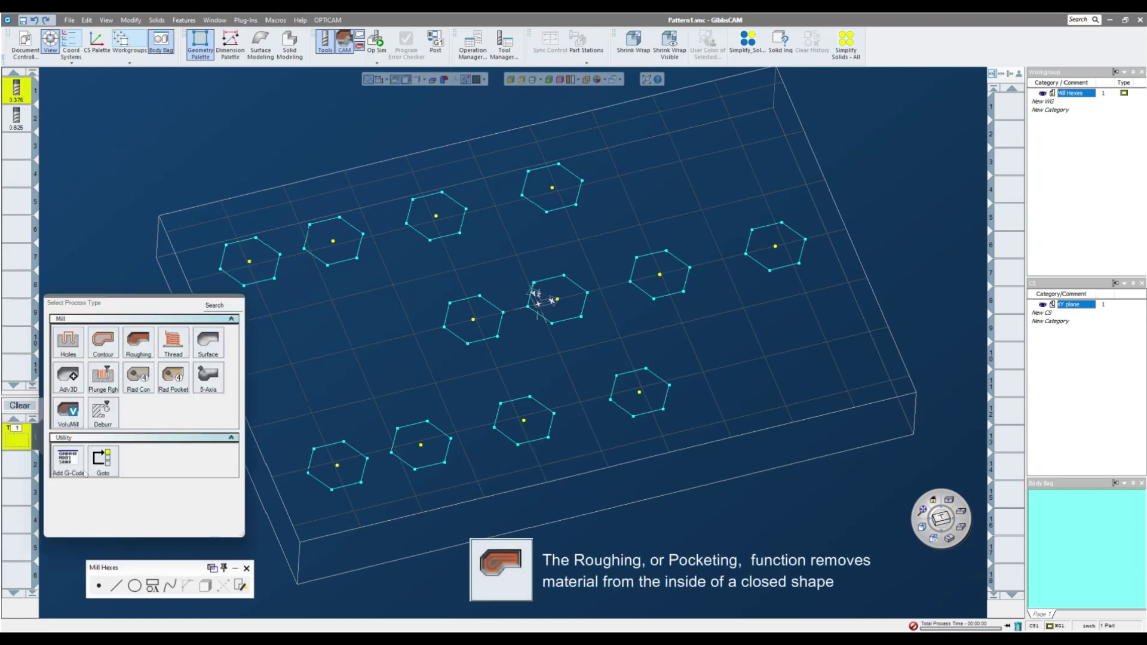
left_click(138, 342)
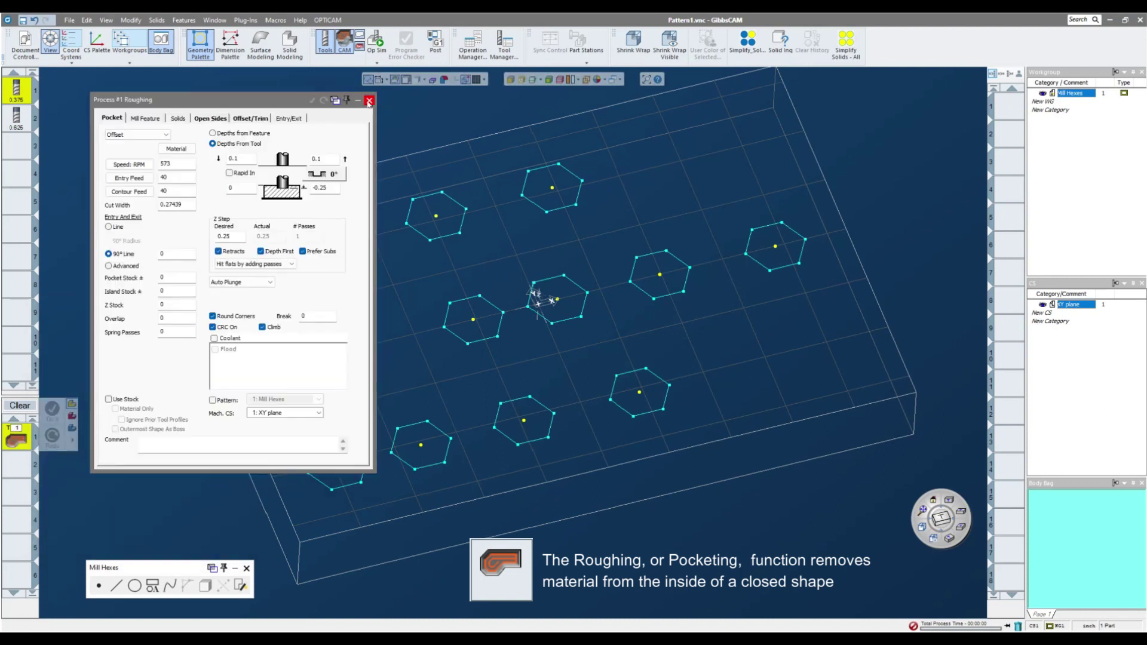
left_click(369, 102)
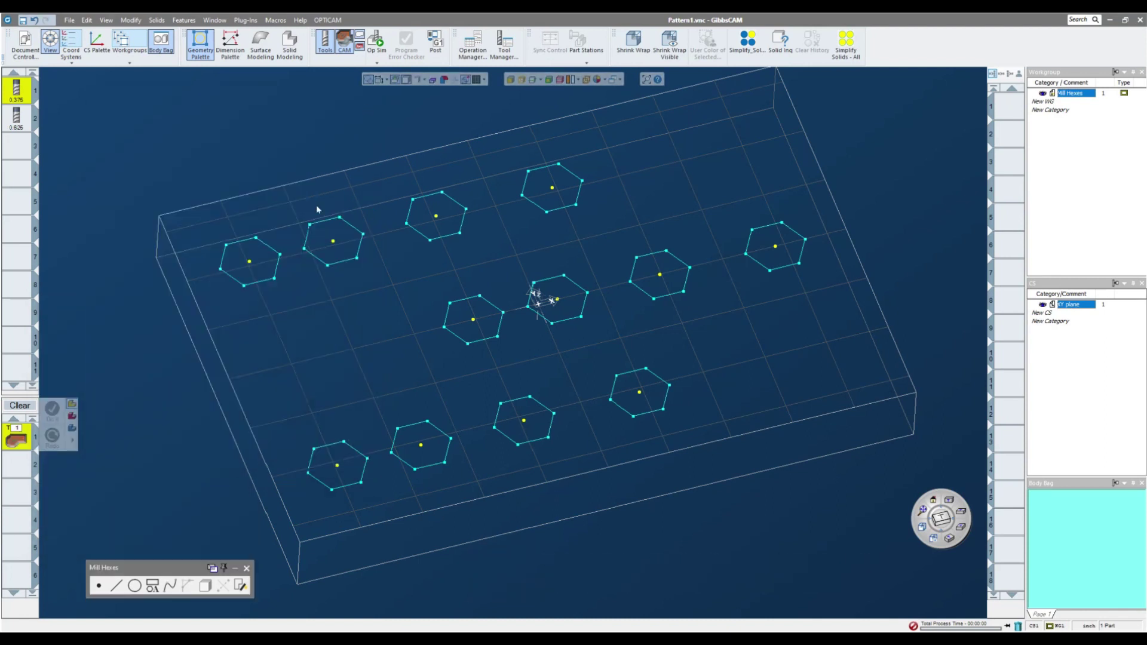
Rough the top-left hexagon as the first pocketing operation.
left_click(245, 241)
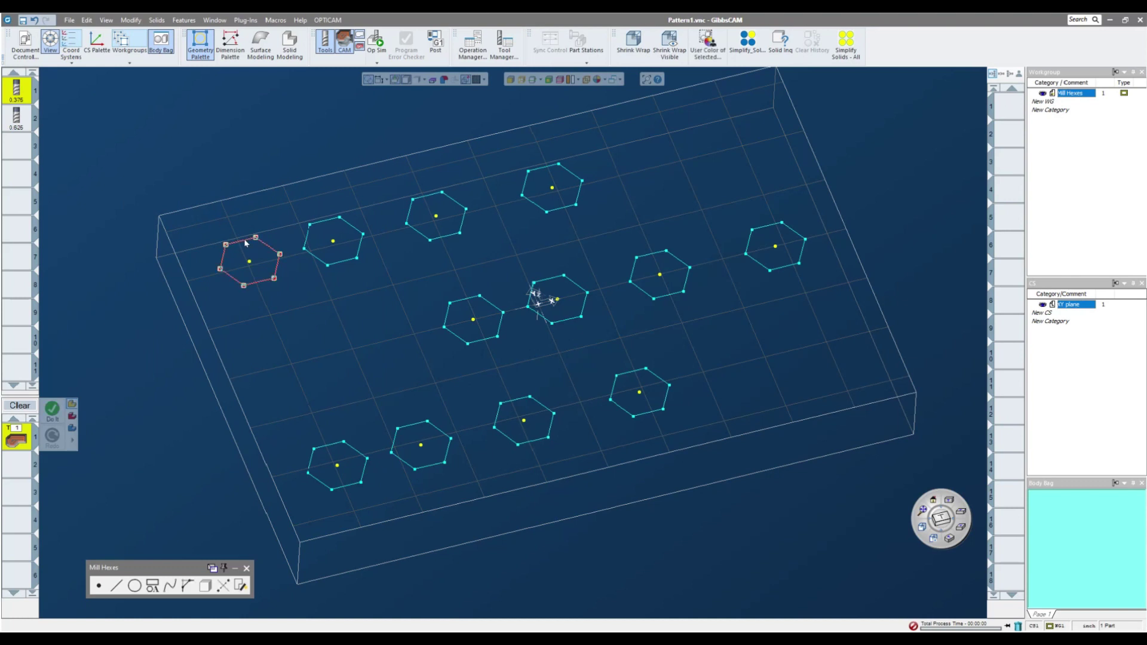
left_click(243, 241)
left_click(52, 409)
scroll(222, 242, "up", 2)
scroll(221, 242, "up", 2)
scroll(270, 312, "down", 1)
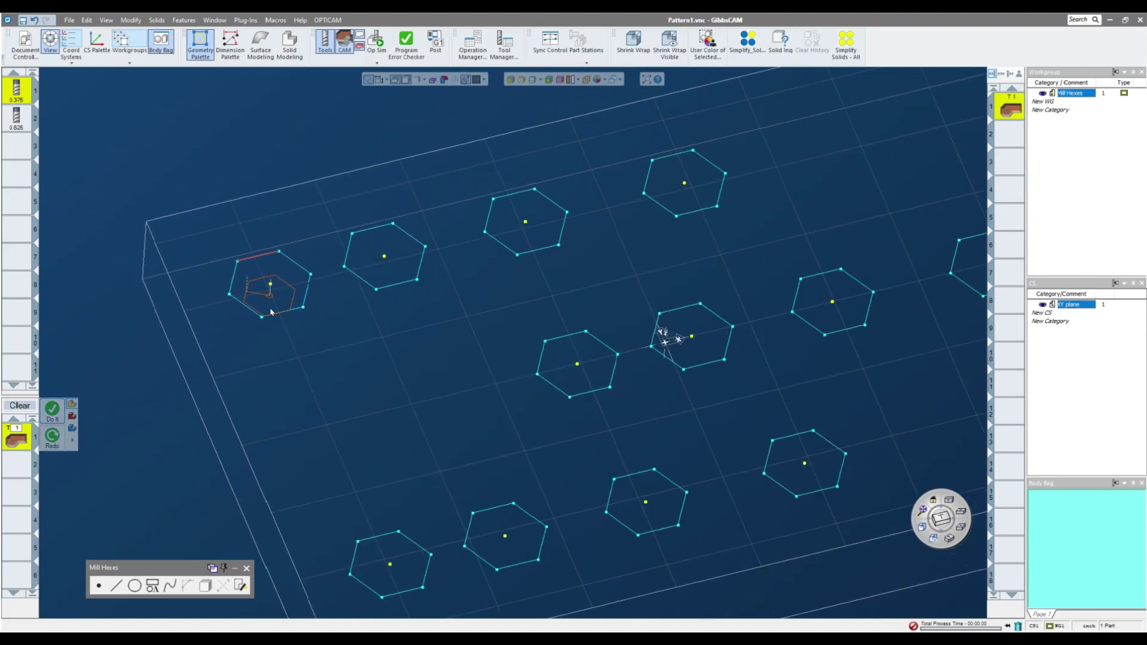
Rough the second and third top-row hexagons as separate operations.
left_click(374, 230, "ctrl")
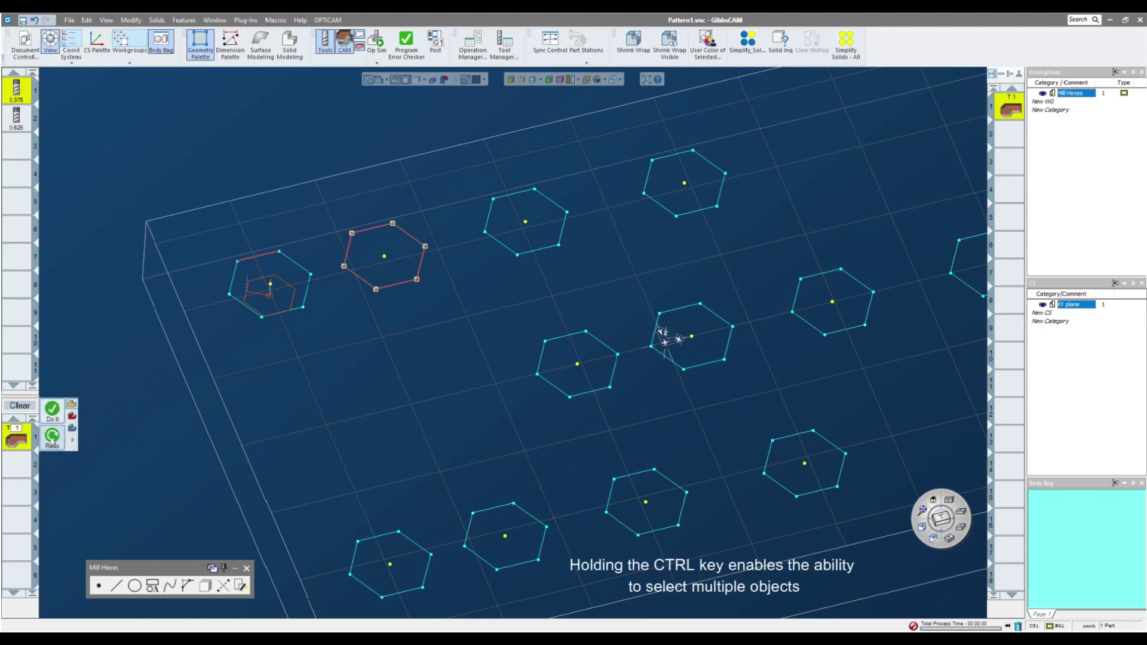
left_click(52, 410)
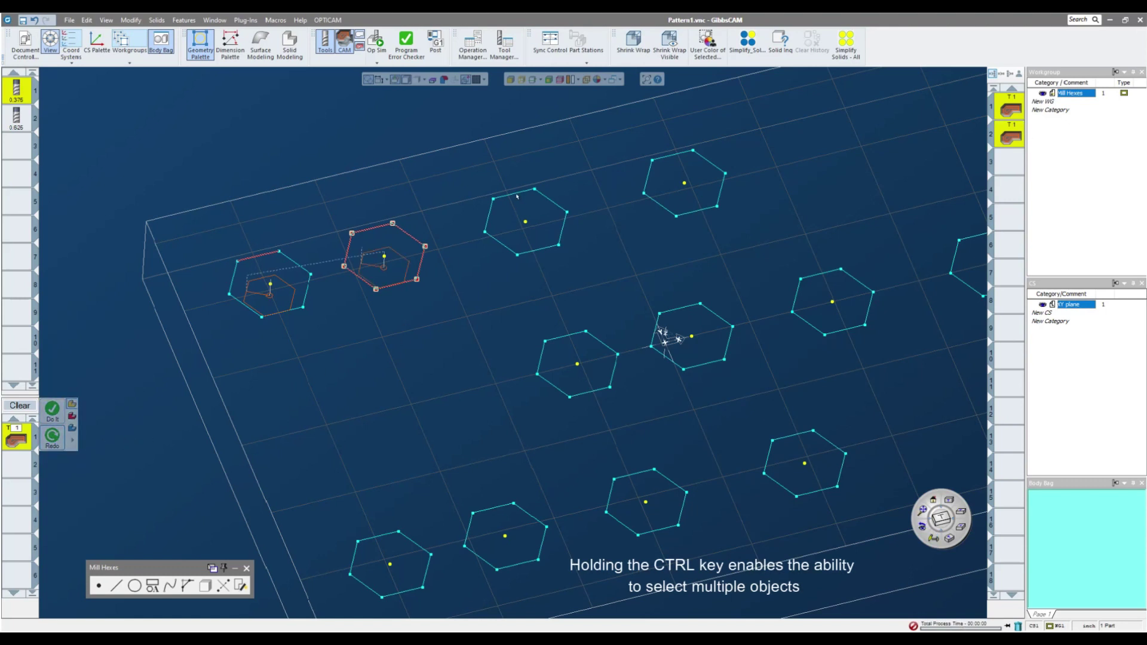
left_click(517, 199, "ctrl")
left_click(52, 410)
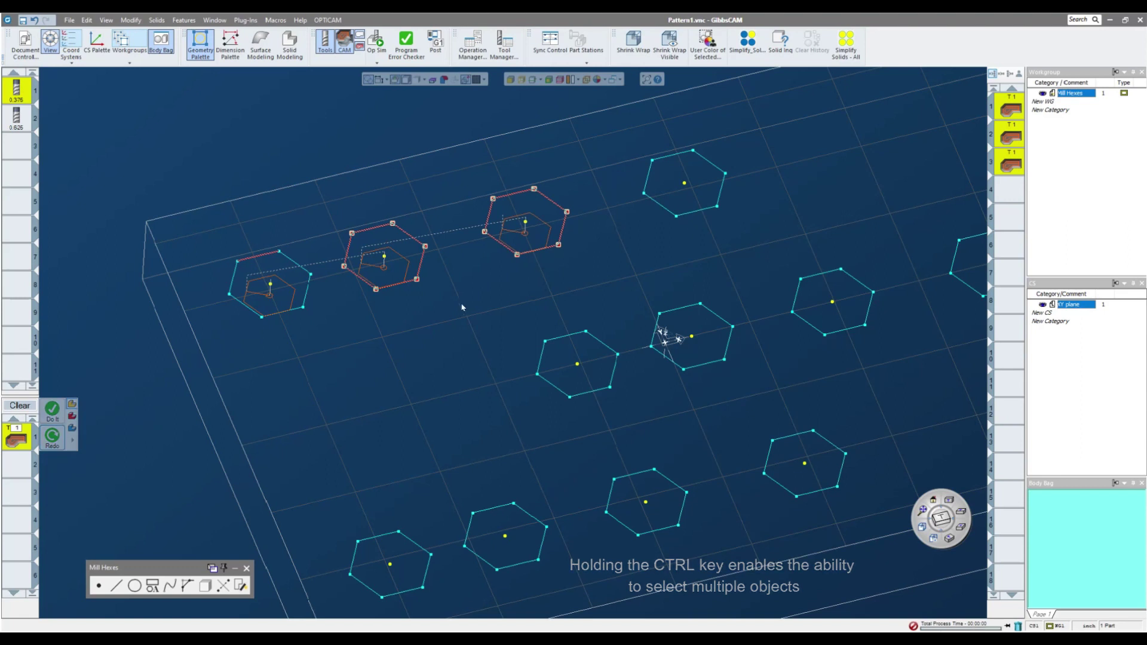
scroll(465, 308, "down", 2)
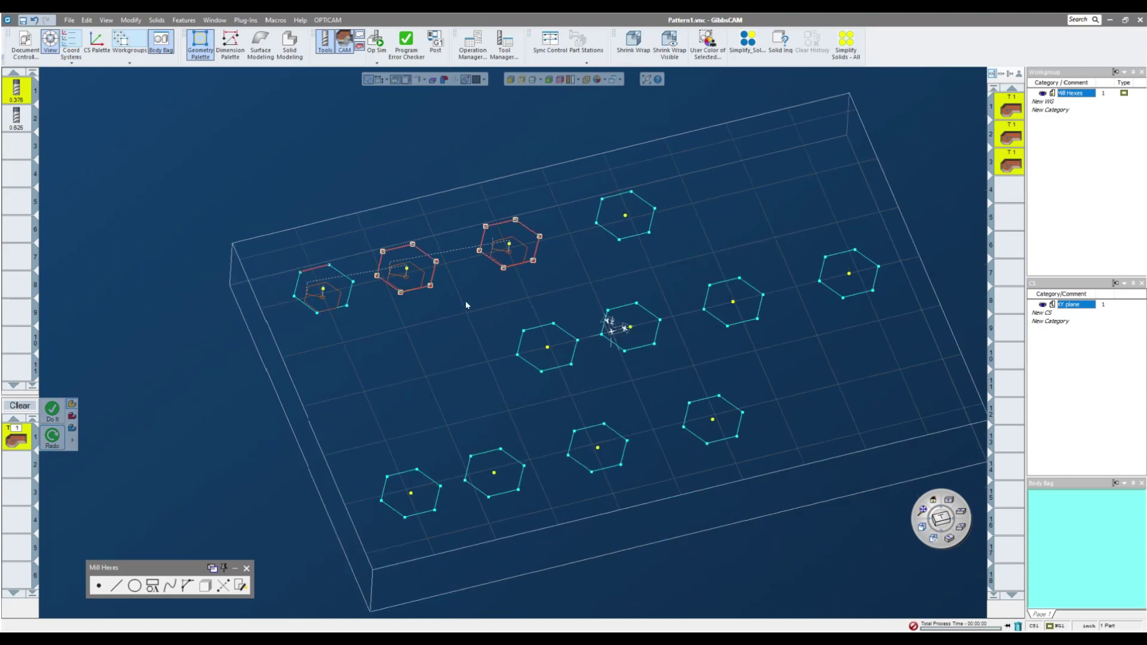
Undo the three roughing operations, box-select all twelve hexagons, and start a new 0.375-tool process.
key("ctrl+z")
key("ctrl+z")
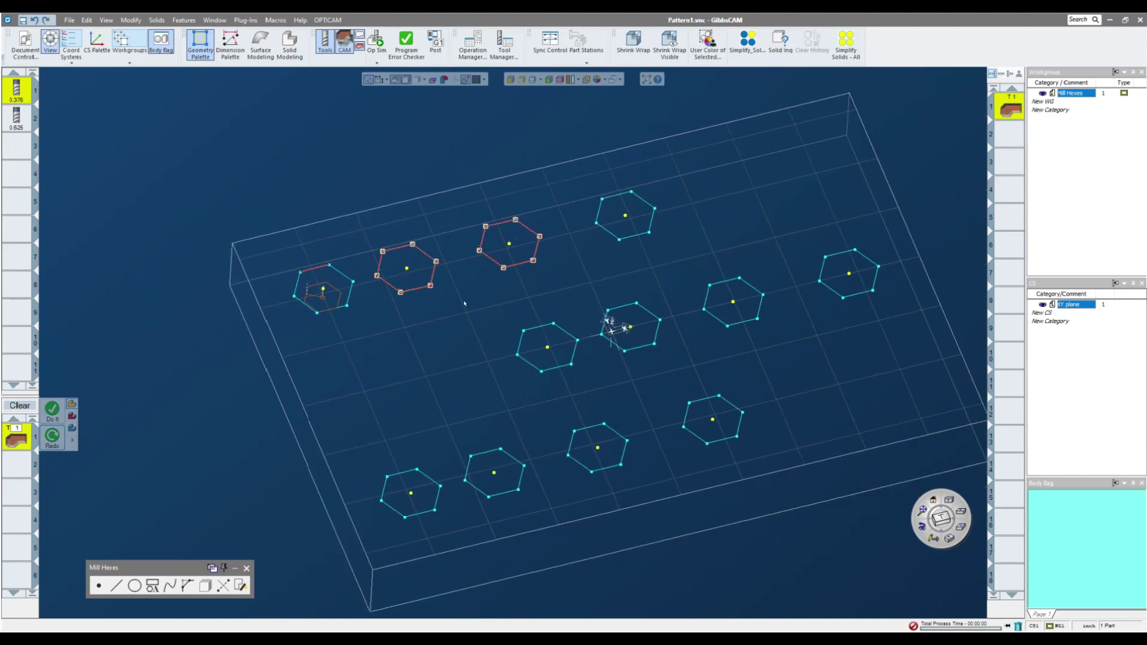
key("ctrl+z")
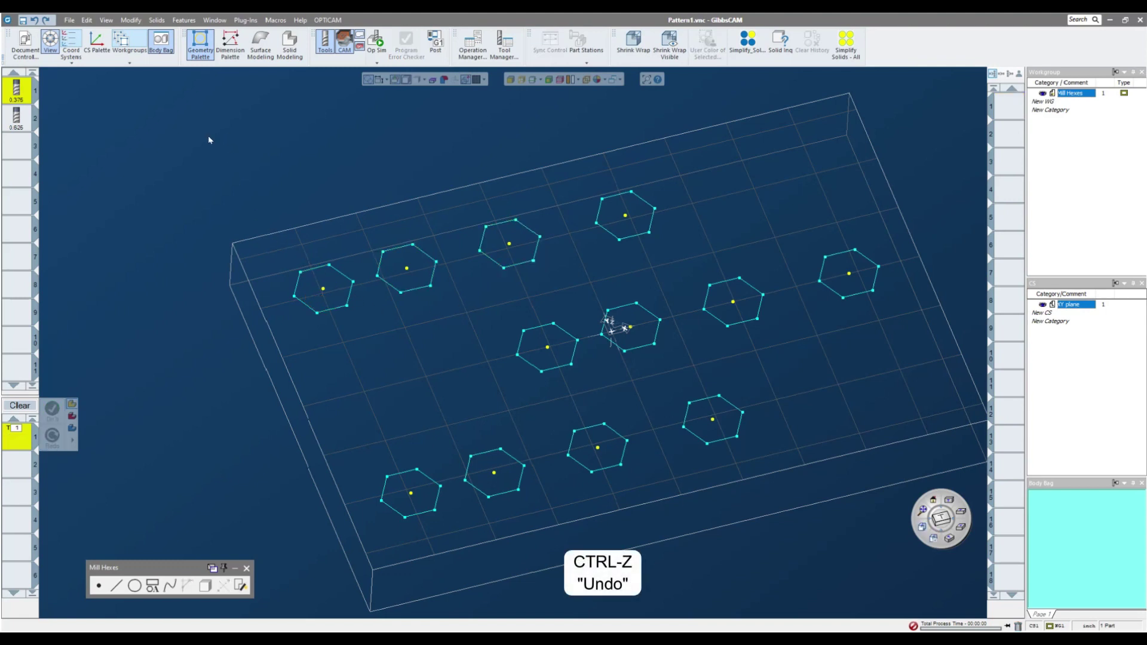
mouse_move(206, 133)
left_mouse_down("shift")
mouse_move(673, 375)
mouse_move(897, 516)
left_mouse_up("shift")
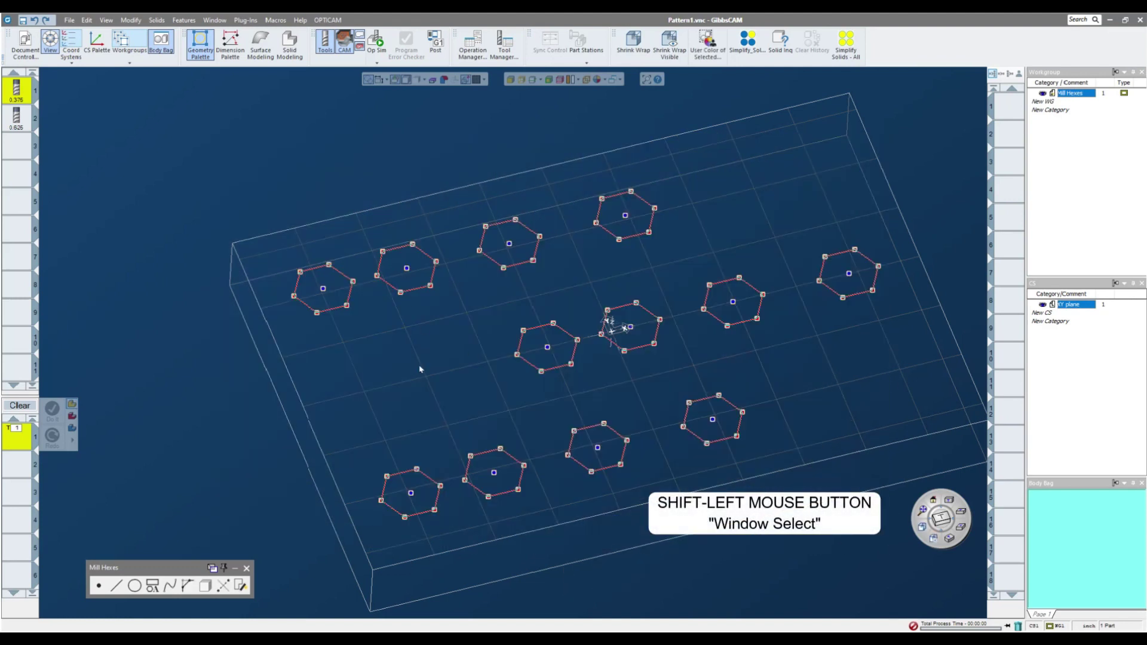
middle_click_drag(420, 367, 359, 355)
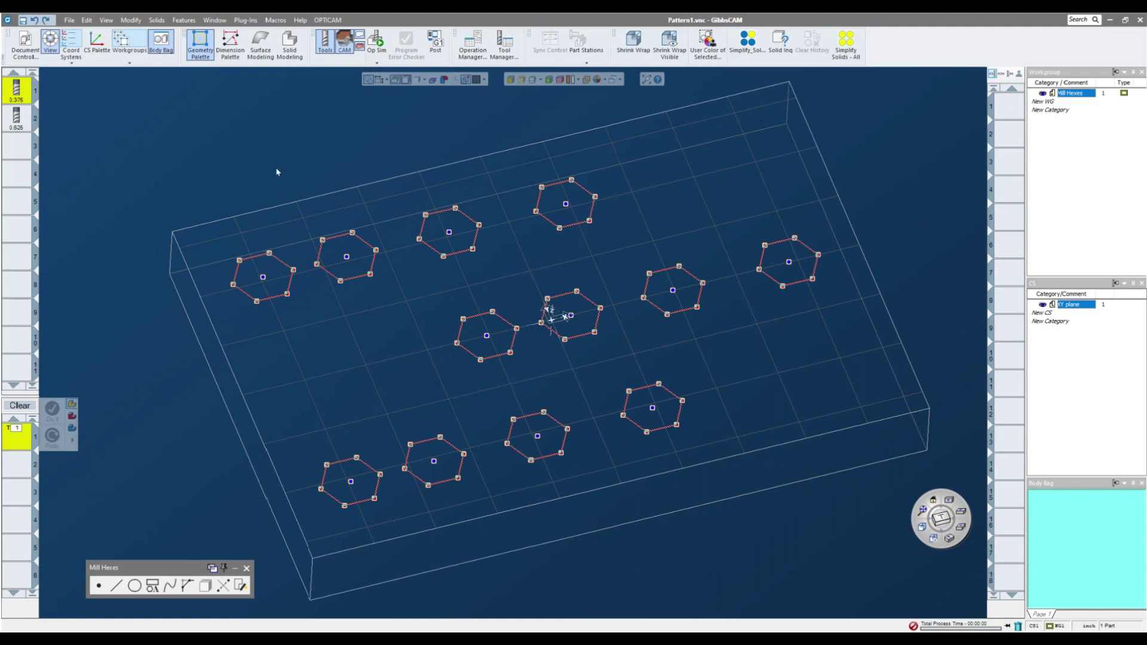
left_click(159, 248)
left_click_drag(213, 172, 880, 561)
double_click(18, 437)
Choose Roughing and generate pocket toolpaths on all twelve hexagons, then close the dialog.
left_click(135, 350)
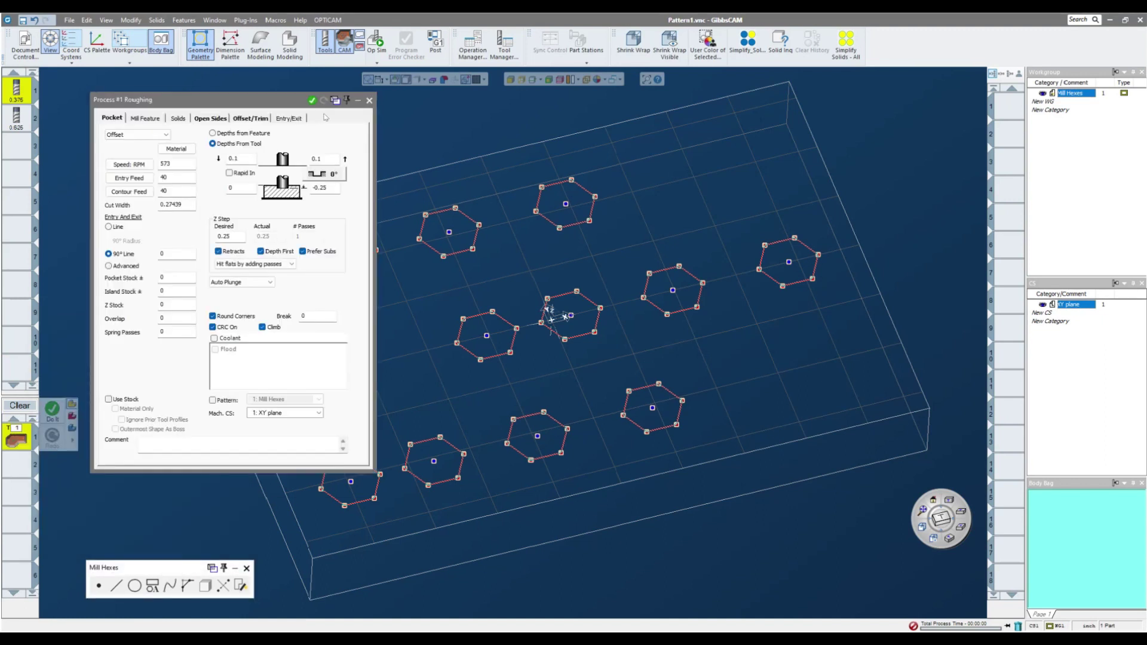
left_click(311, 101)
middle_click_drag(468, 277, 585, 271)
left_click(369, 101)
scroll(782, 277, "up", 2)
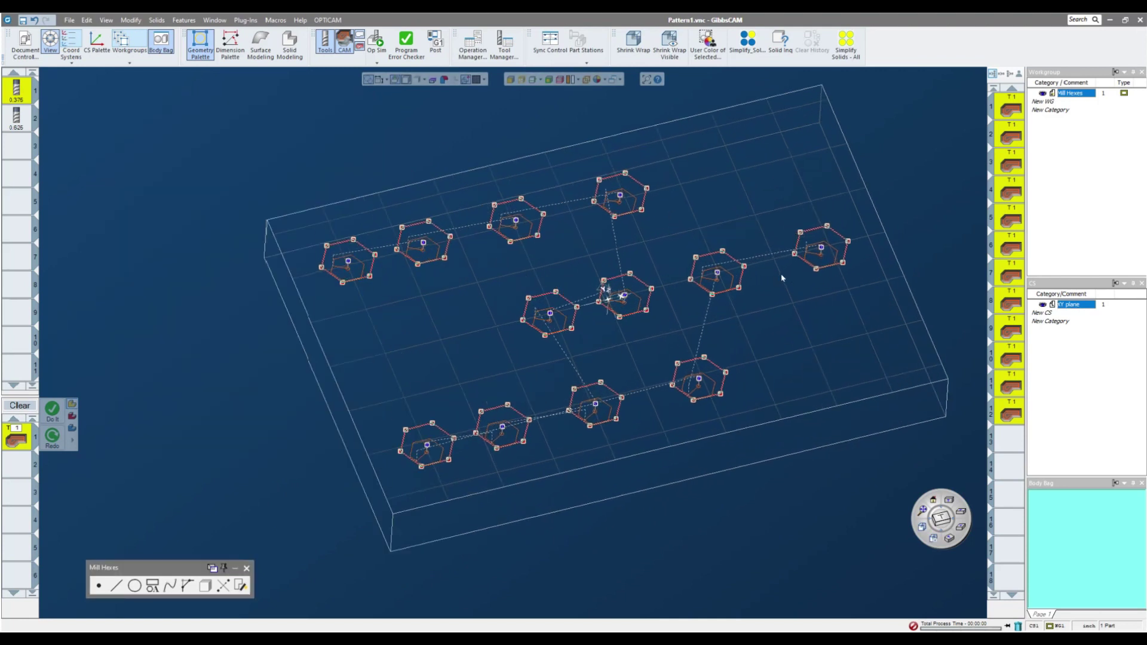
scroll(781, 276, "up", 2)
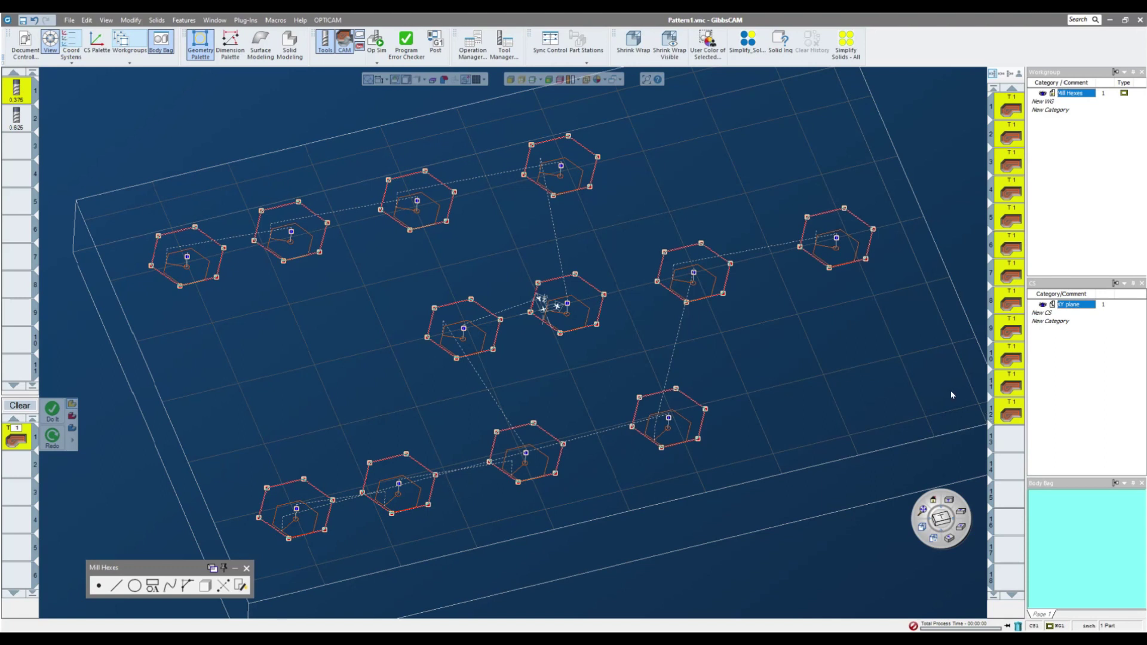
scroll(932, 381, "down", 4)
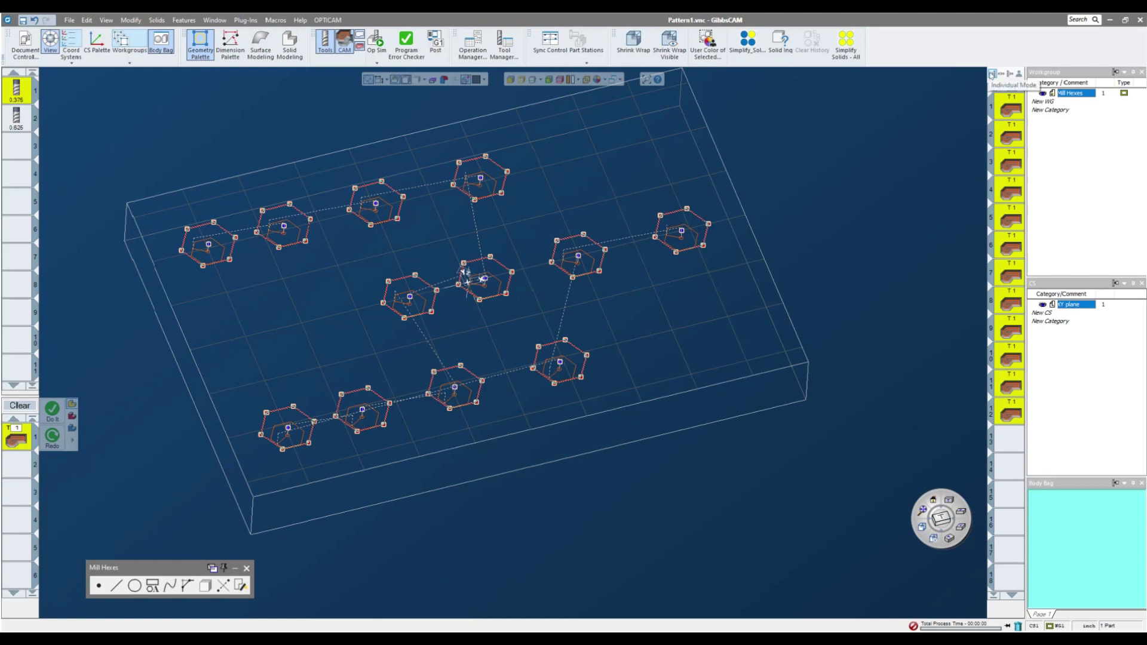
Toggle the operation list between grouped and individual views, then clear the pending process.
left_click(993, 74)
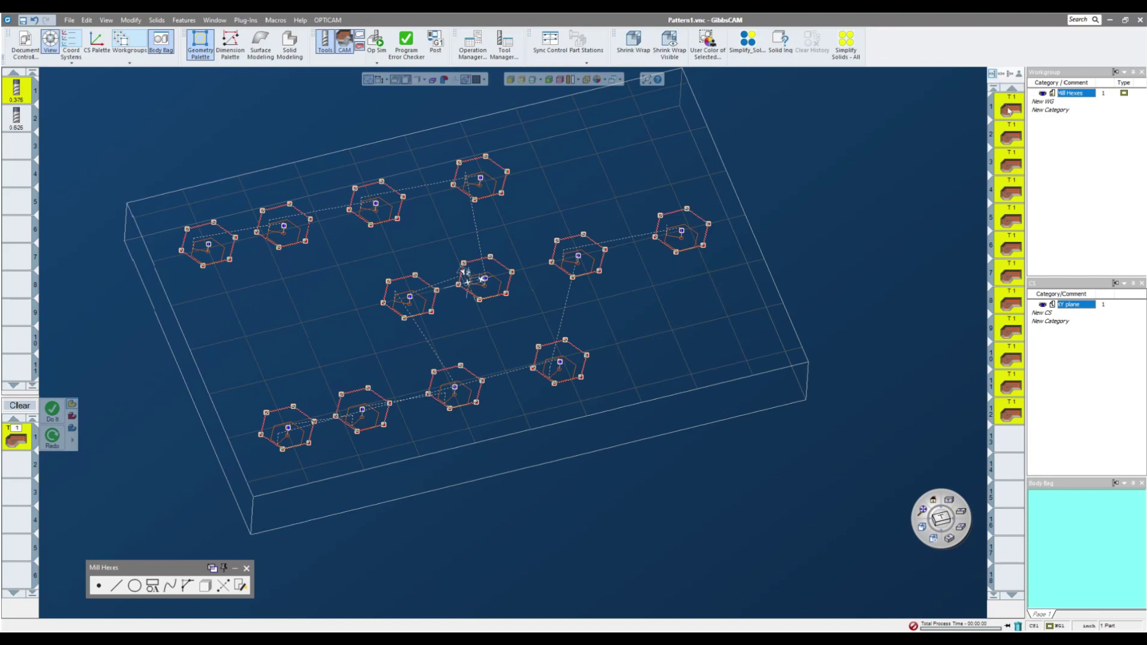
left_click(1003, 74)
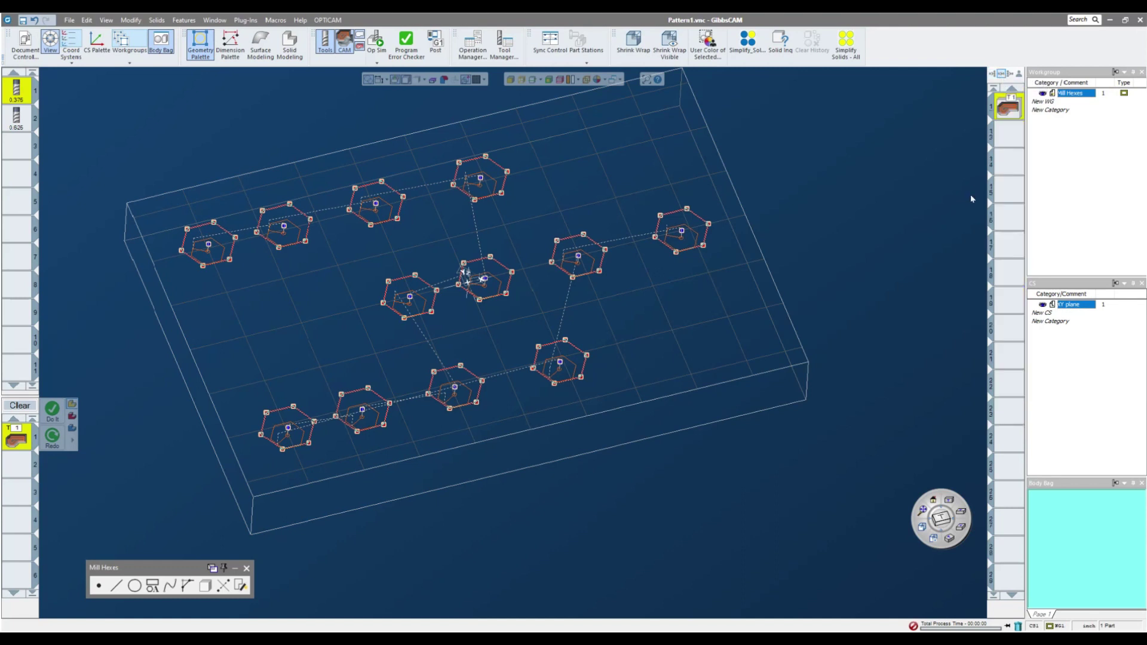
left_click(1006, 108)
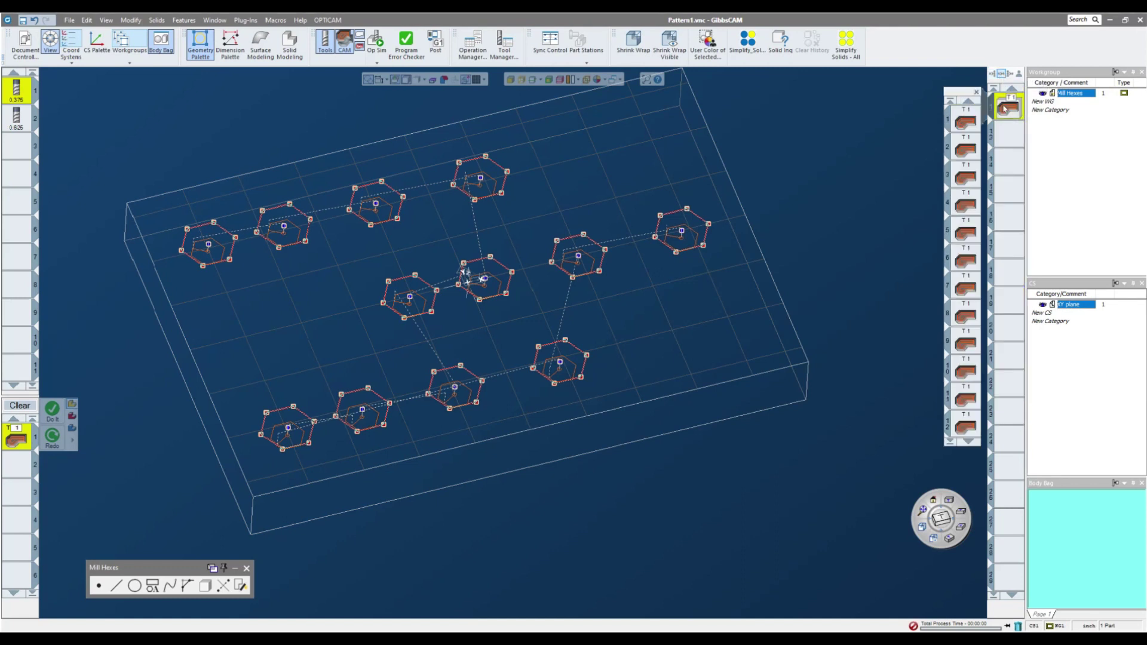
left_click(992, 73)
left_click(19, 405)
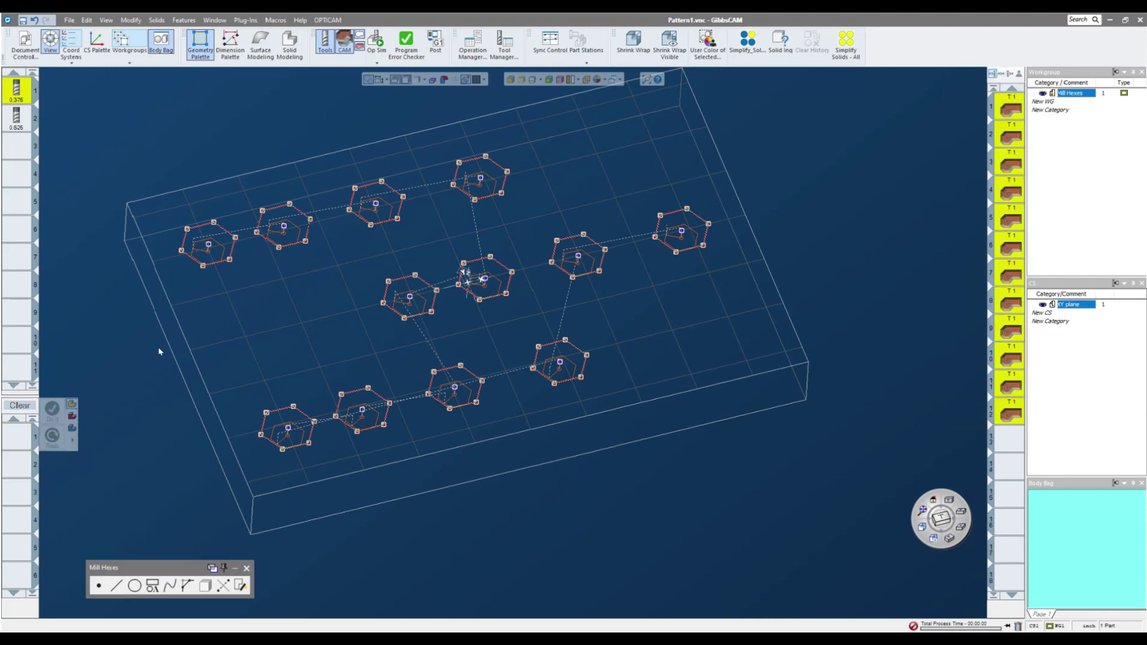
Delete all twelve roughing operations and start a new process with the 0.625 tool.
left_click(1010, 109)
key("ctrl+a")
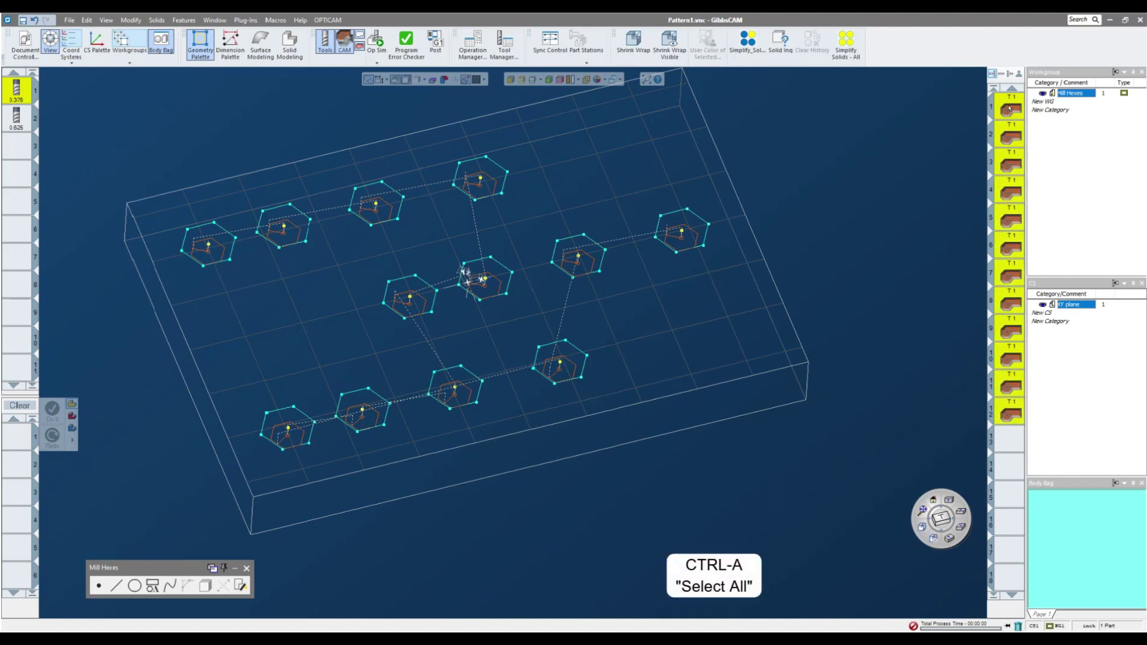
key("Delete")
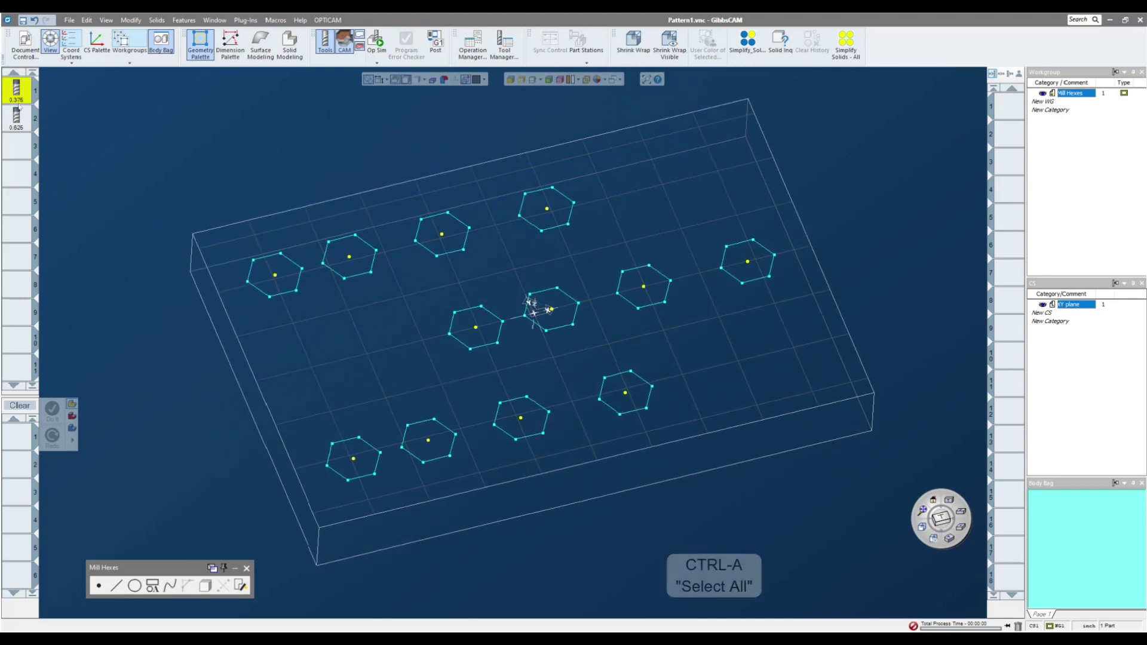
left_click_drag(17, 114, 26, 443)
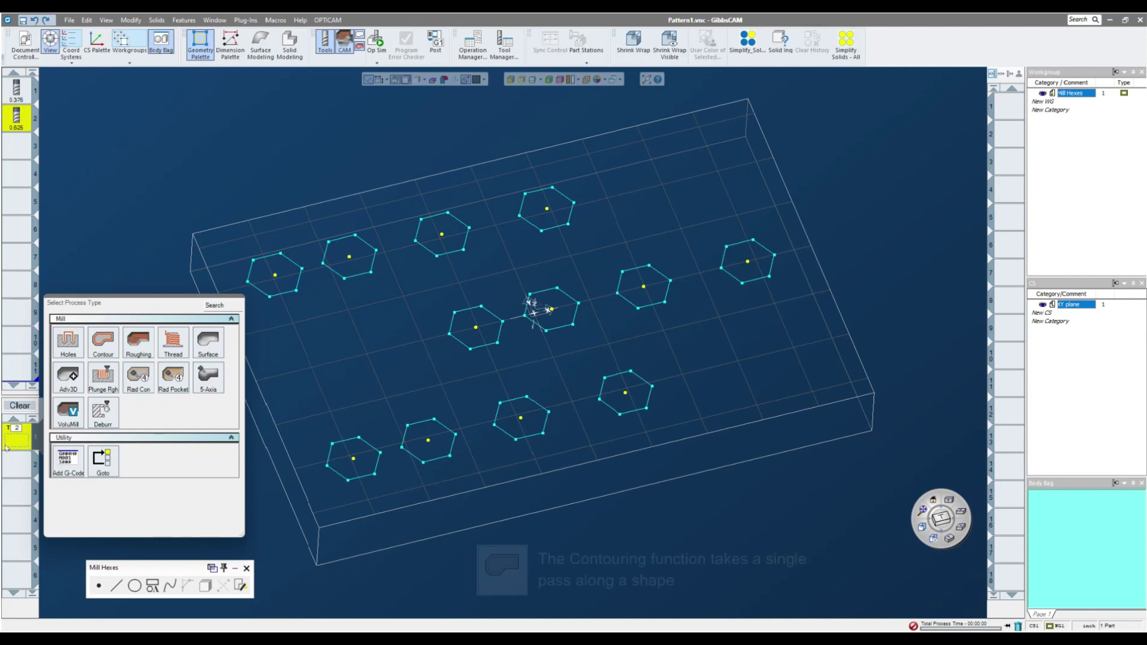
Choose Contour for the 0.625-tool process and select the top-left hexagon.
left_click(102, 346)
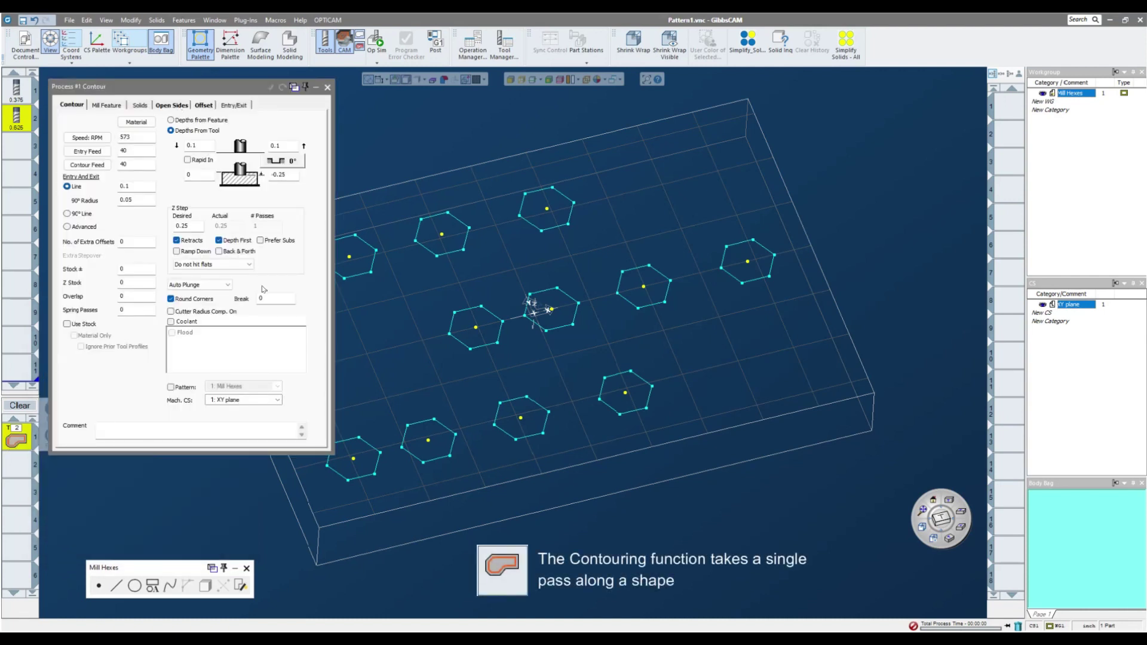
left_click(327, 88)
scroll(232, 336, "up", 2)
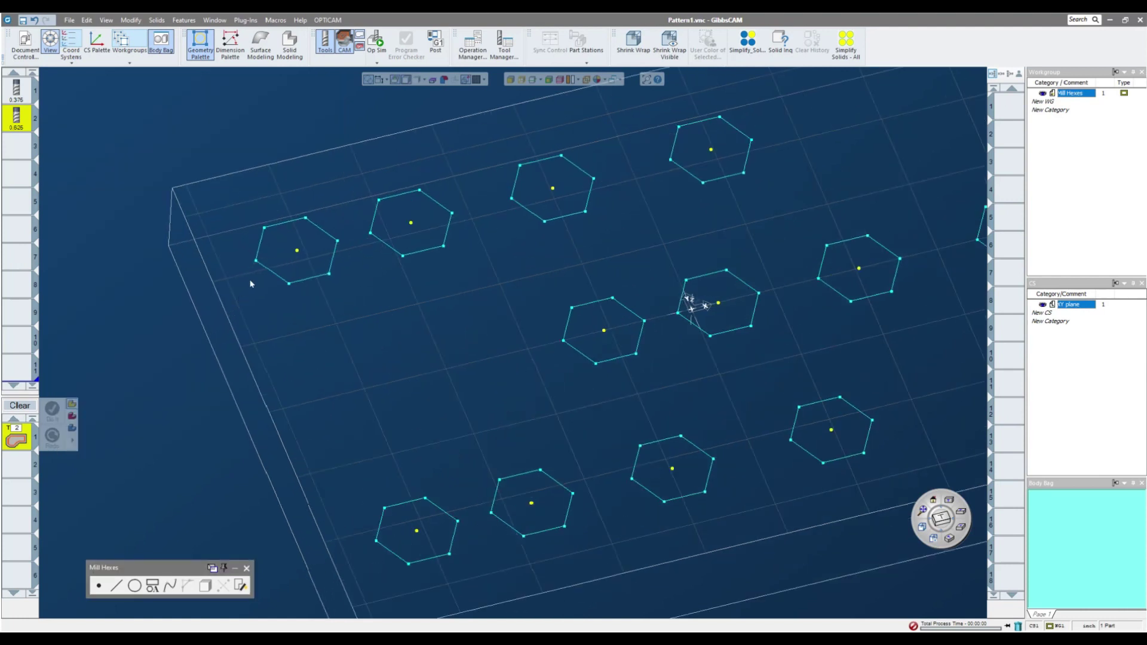
left_click(286, 224)
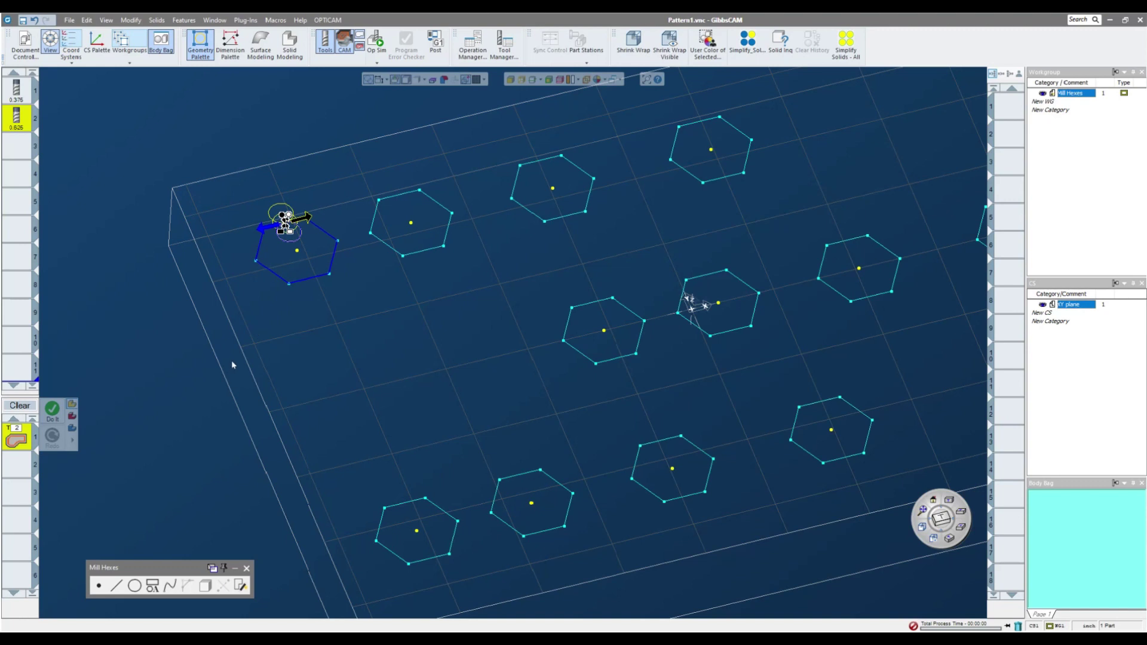
Generate the contour toolpath on the top-left hexagon, keeping only that hexagon selected.
left_click(52, 408)
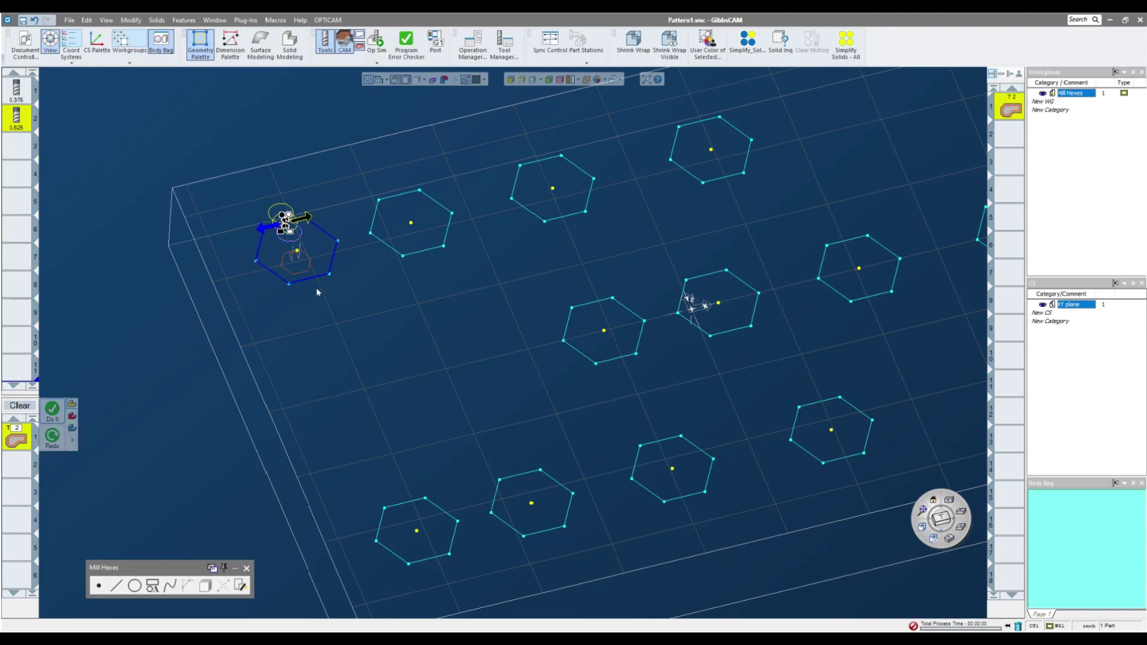
scroll(302, 263, "up", 5)
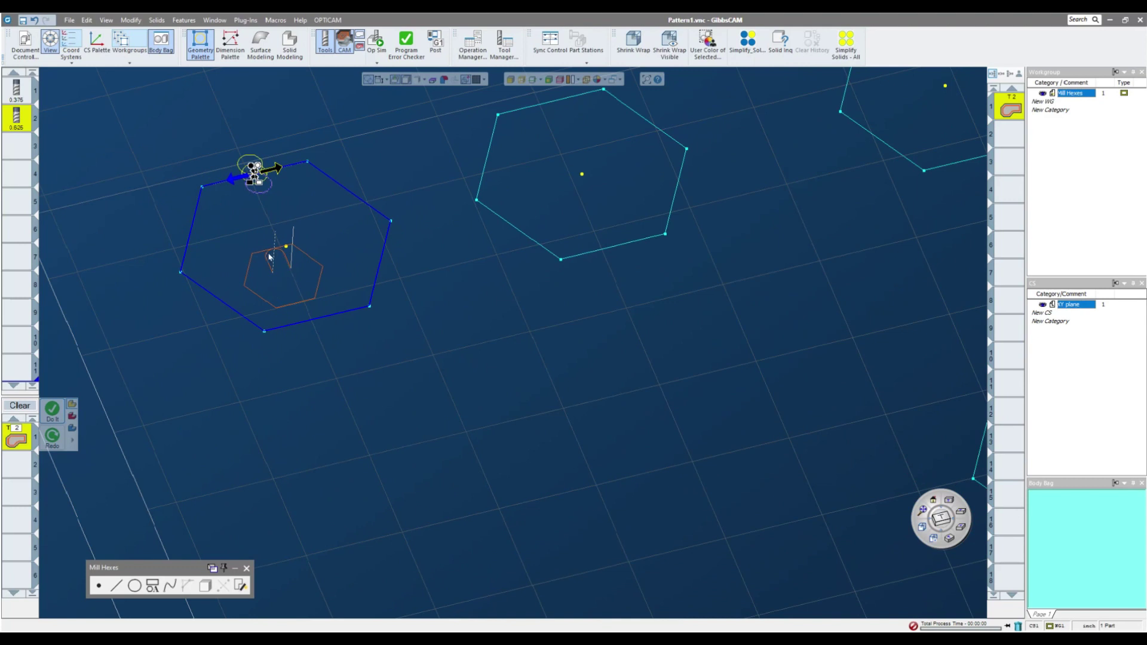
scroll(356, 441, "down", 5)
middle_click_drag(466, 466, 384, 385)
scroll(388, 402, "down", 3)
scroll(382, 384, "up", 2)
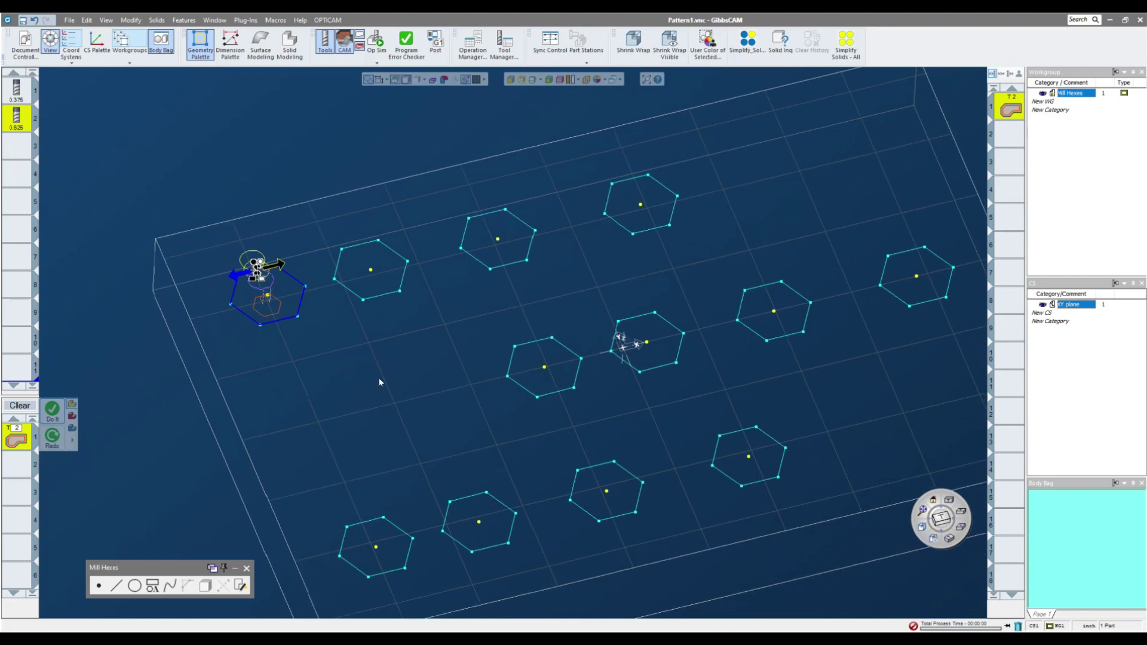
left_click(355, 249, "shift")
left_click(256, 273)
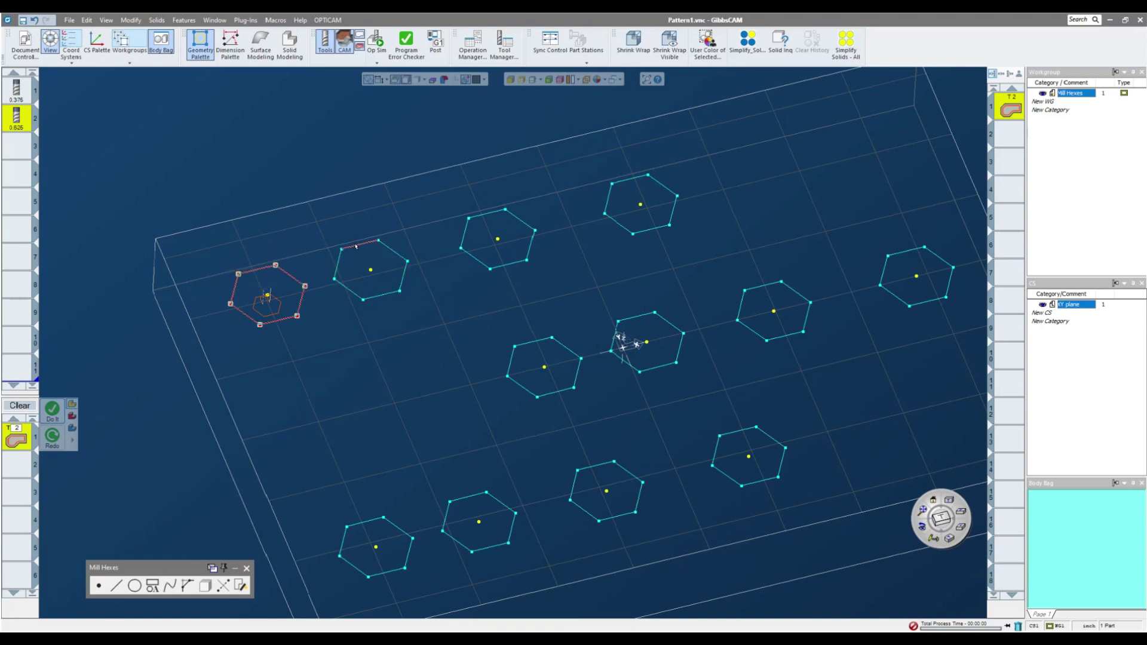
Add the second top-row hexagon and generate its contour toolpath.
left_click(356, 246, "shift")
left_click(51, 438)
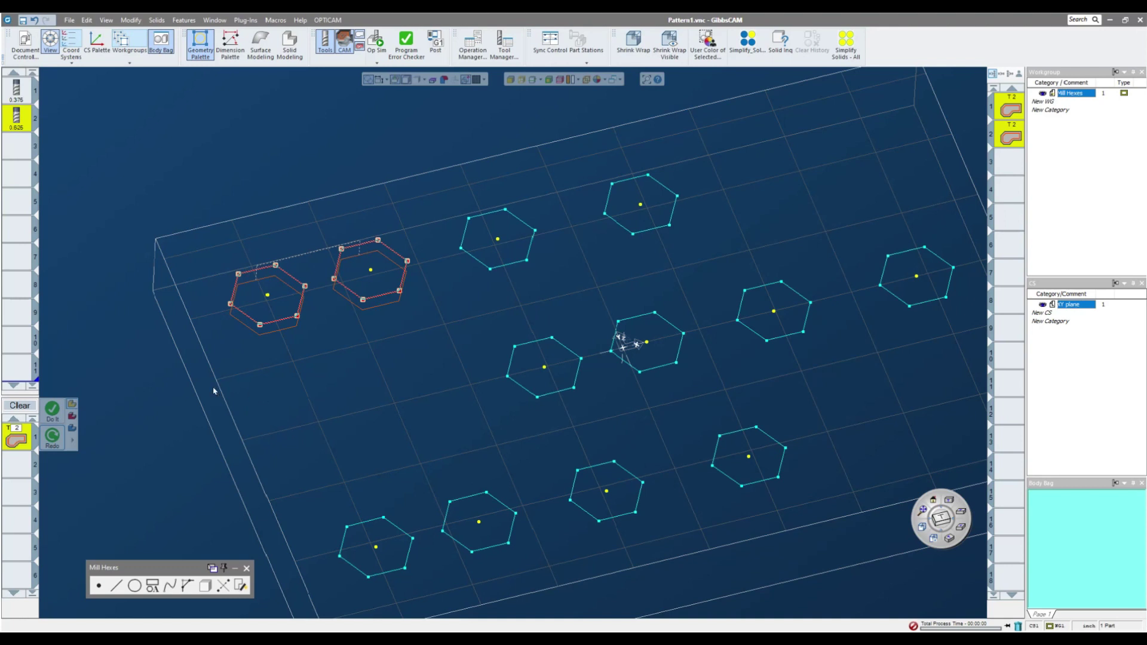
Switch the contour process to offset cutting, Cut Inside with Climb direction.
double_click(16, 441)
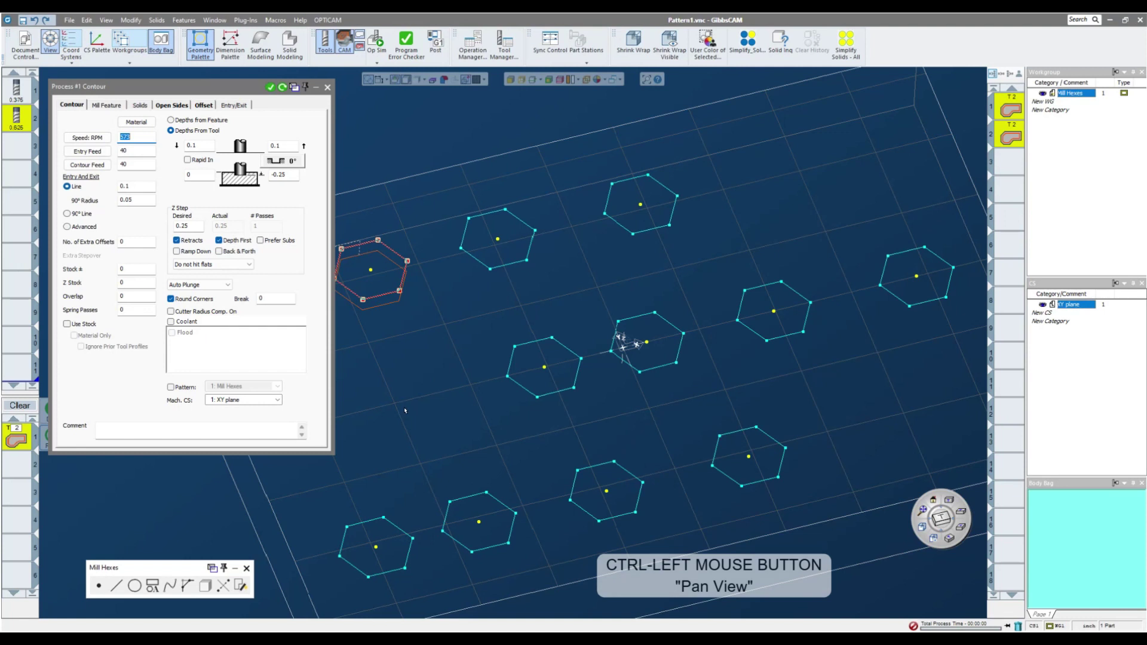
left_click_drag(405, 413, 571, 389, "ctrl")
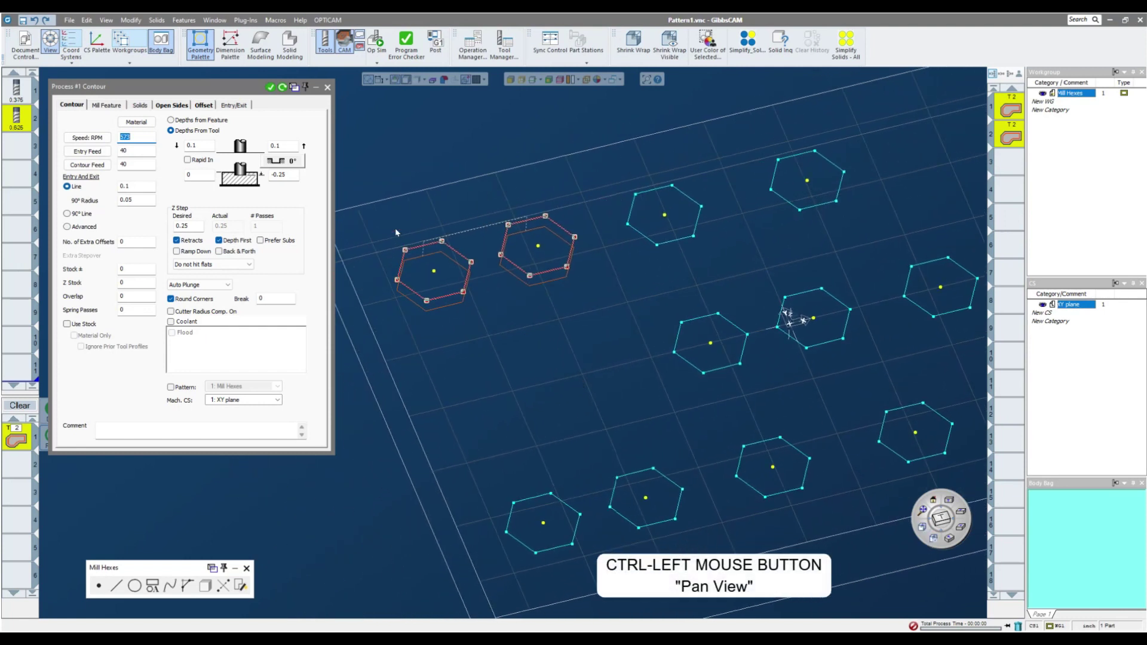
left_click(205, 106)
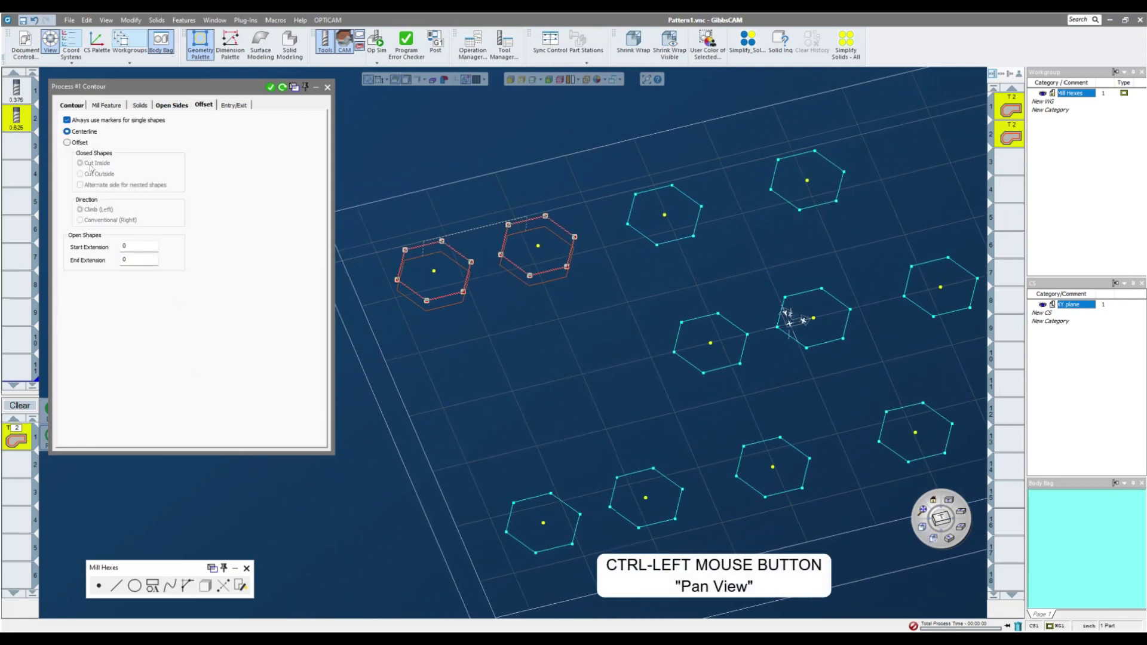
left_click(67, 143)
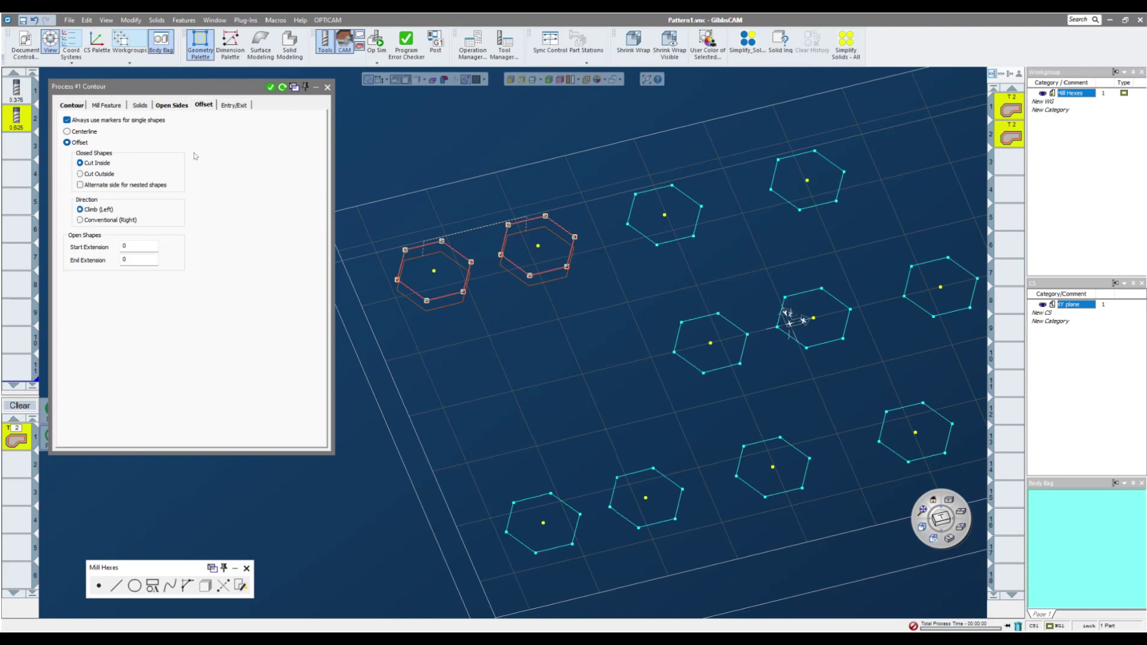
left_click(283, 87)
Box-select all twelve hexagons and generate their contour toolpaths.
scroll(452, 275, "up", 3)
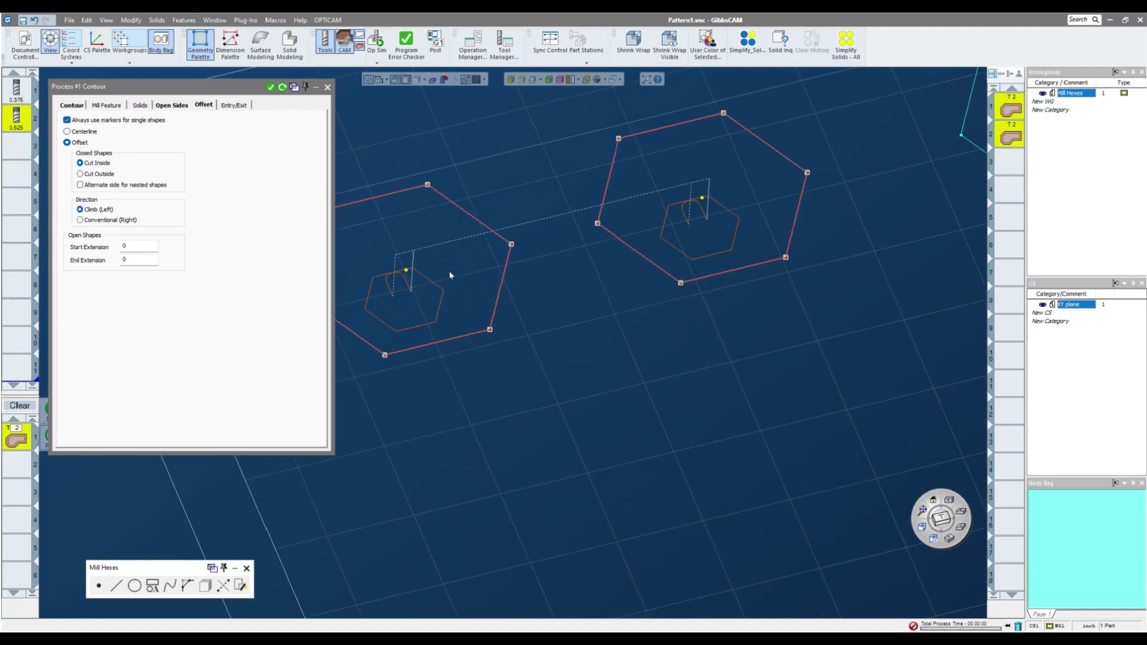
scroll(451, 274, "down", 1)
scroll(451, 276, "down", 2)
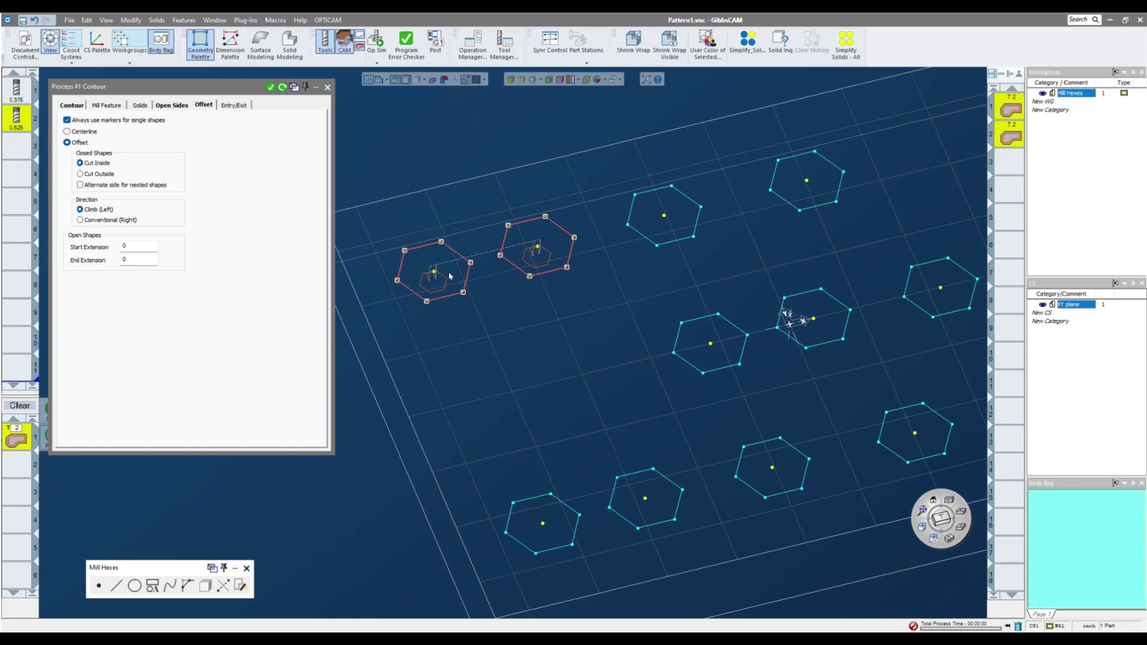
scroll(527, 346, "down", 2)
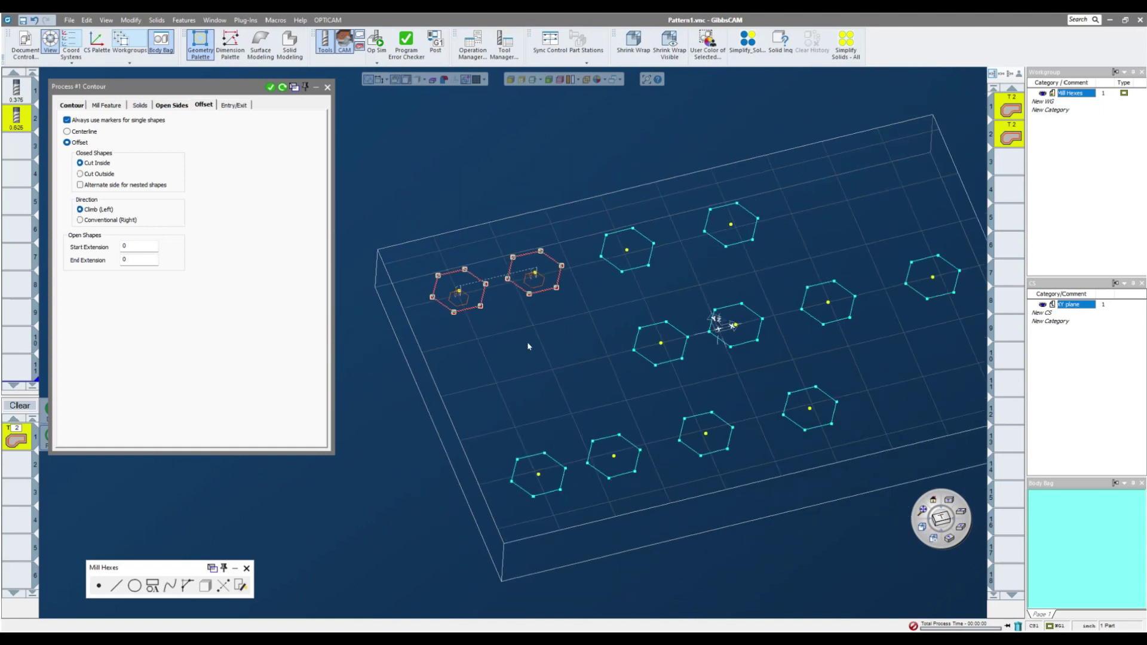
middle_click_drag(546, 336, 495, 321)
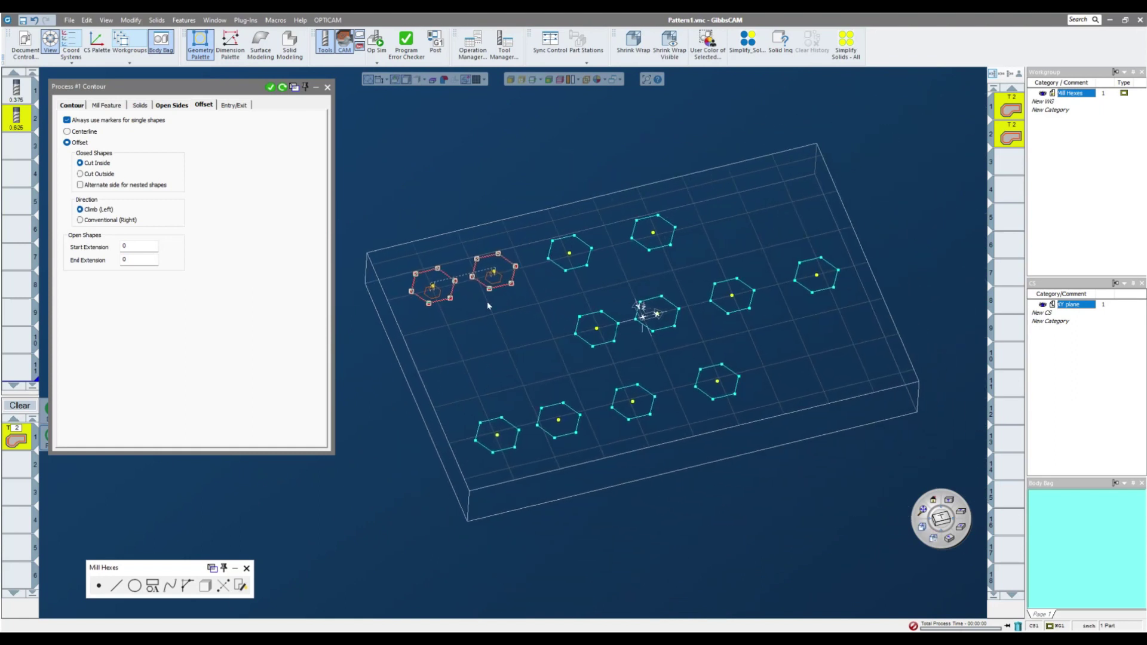
left_click_drag(371, 165, 874, 476)
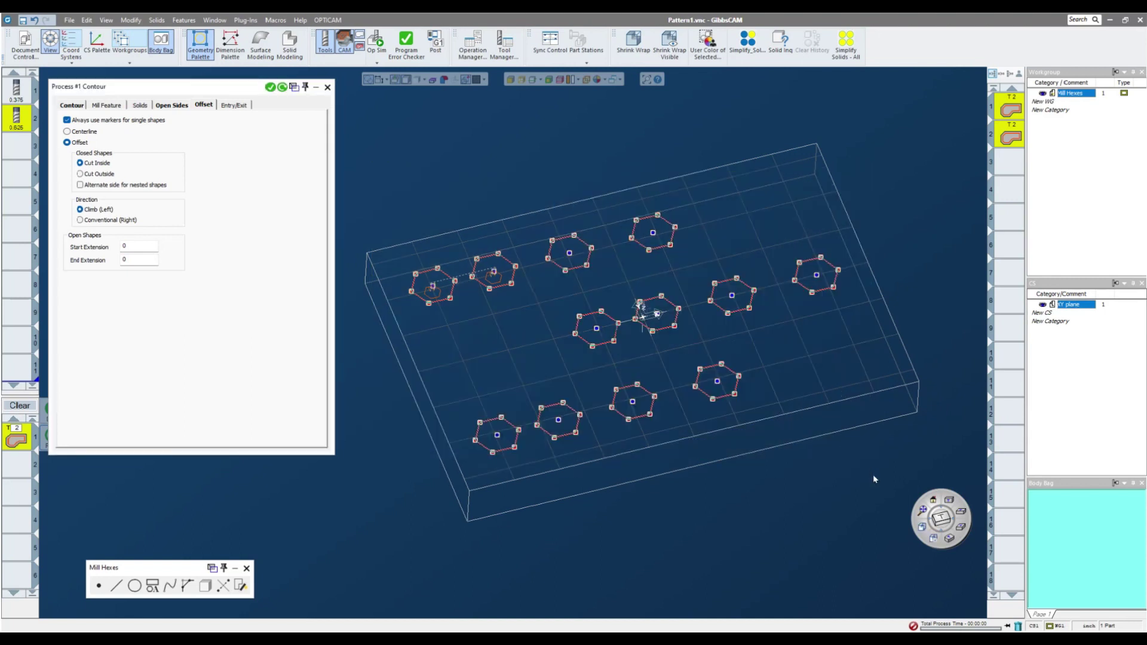
left_click(270, 87)
scroll(618, 286, "up", 1)
scroll(657, 326, "up", 2)
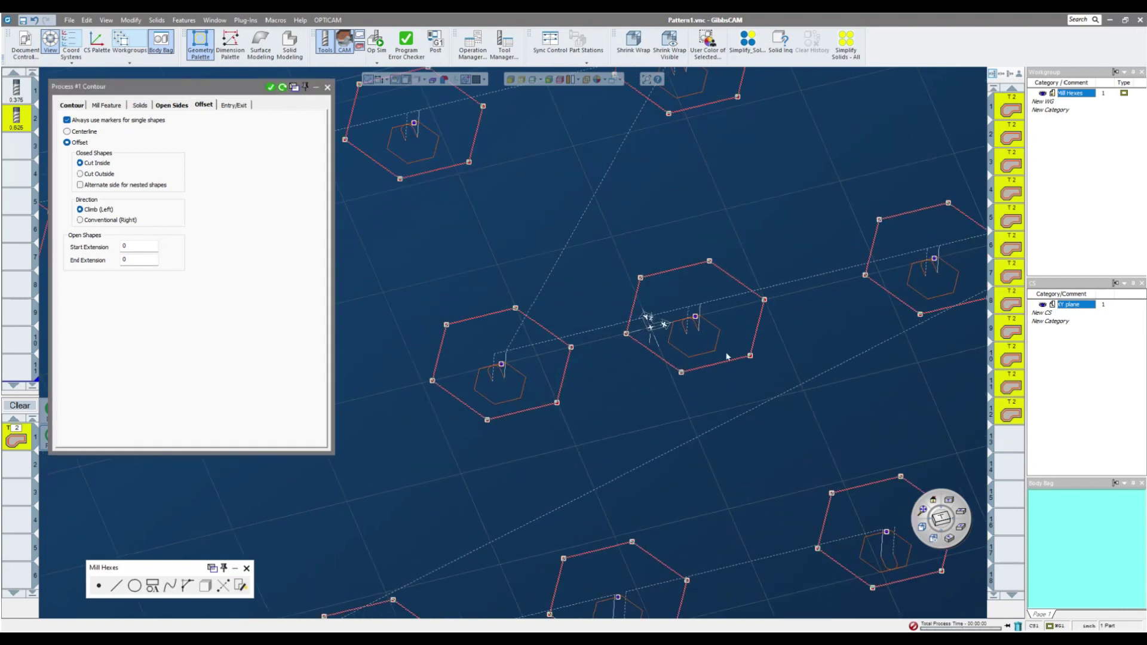
scroll(669, 328, "down", 4)
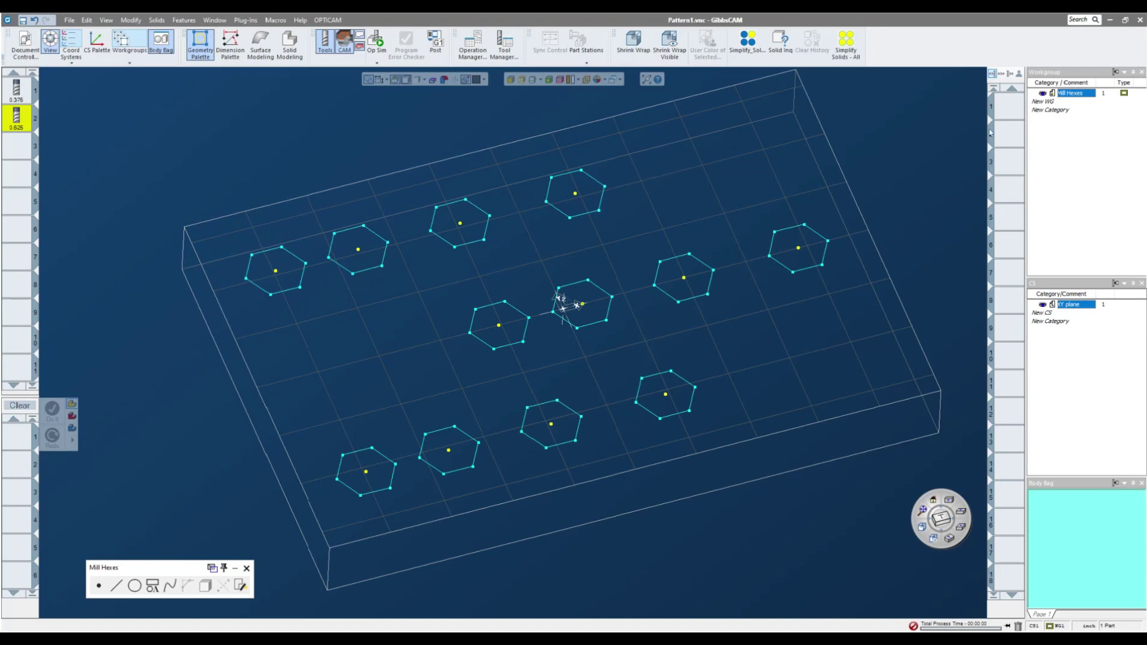
Create a new workgroup named Origin.
double_click(1053, 103)
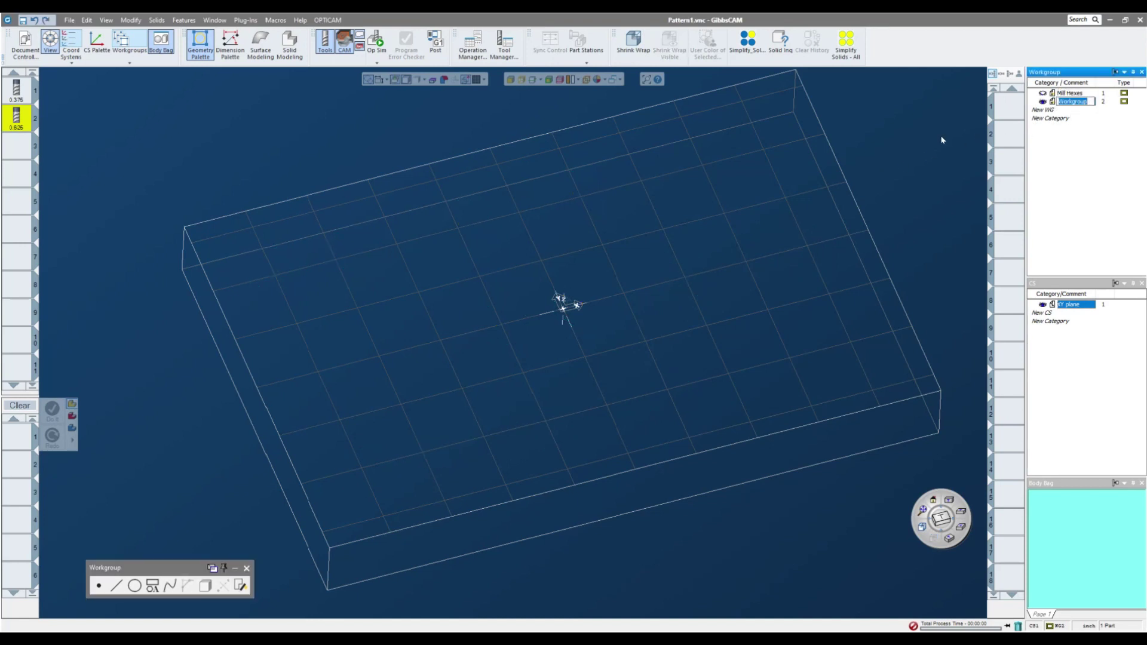
type("Origin")
key("Return")
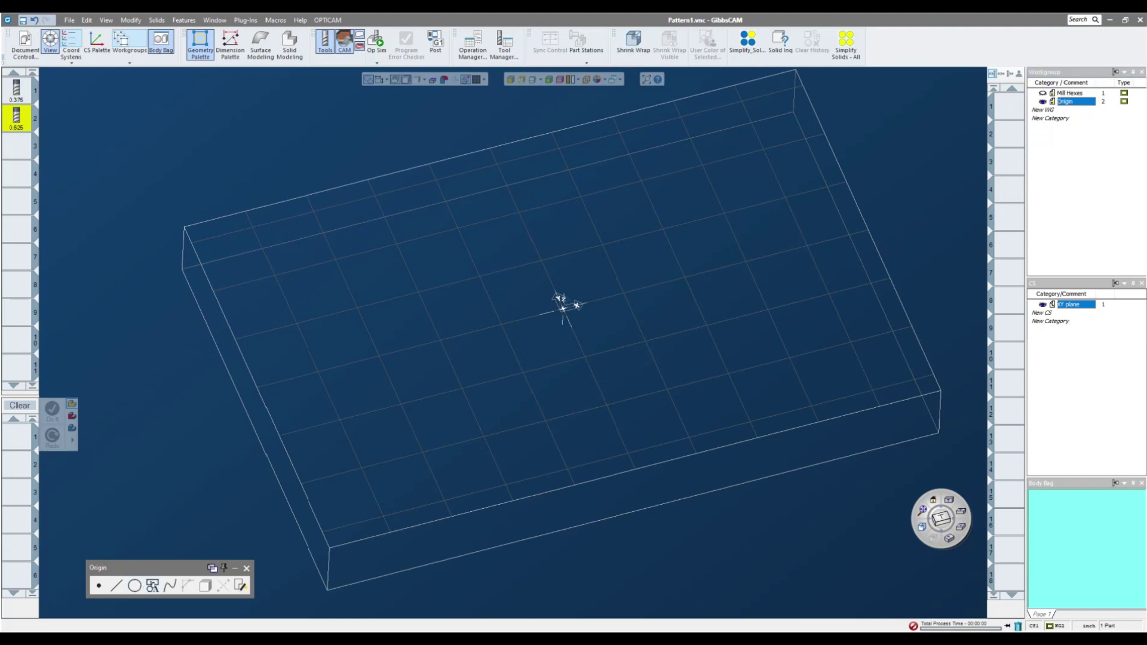
Draw a six-sided polygon, 0.5 to flat, centred at 0,0,0.
left_click(152, 585)
left_click(153, 585)
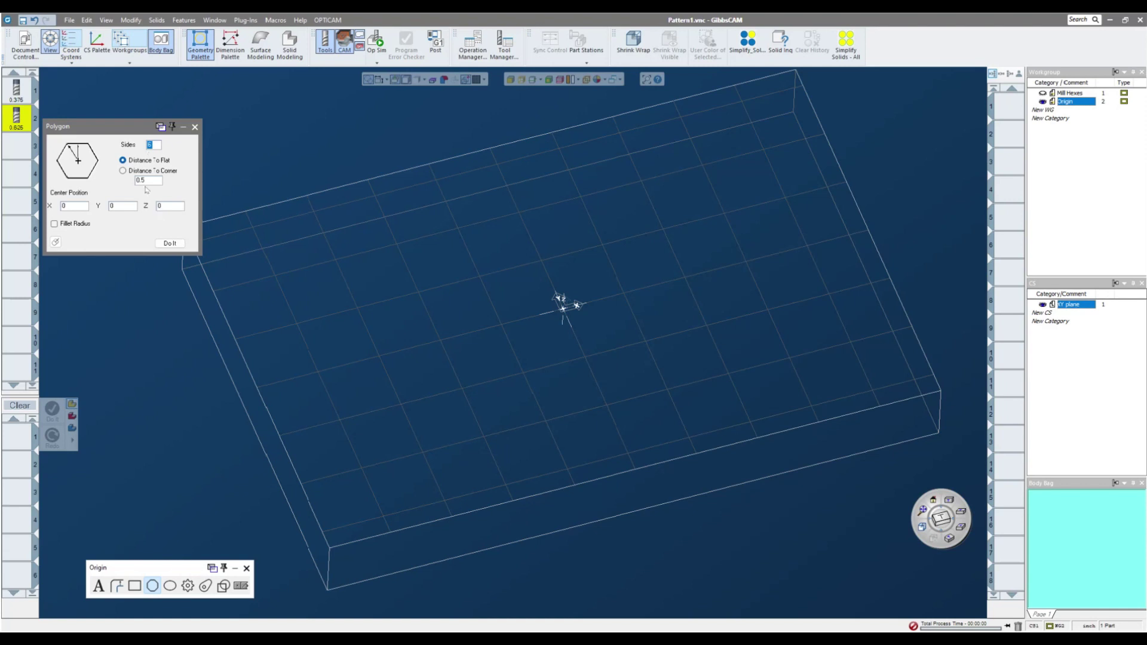
left_click(169, 245)
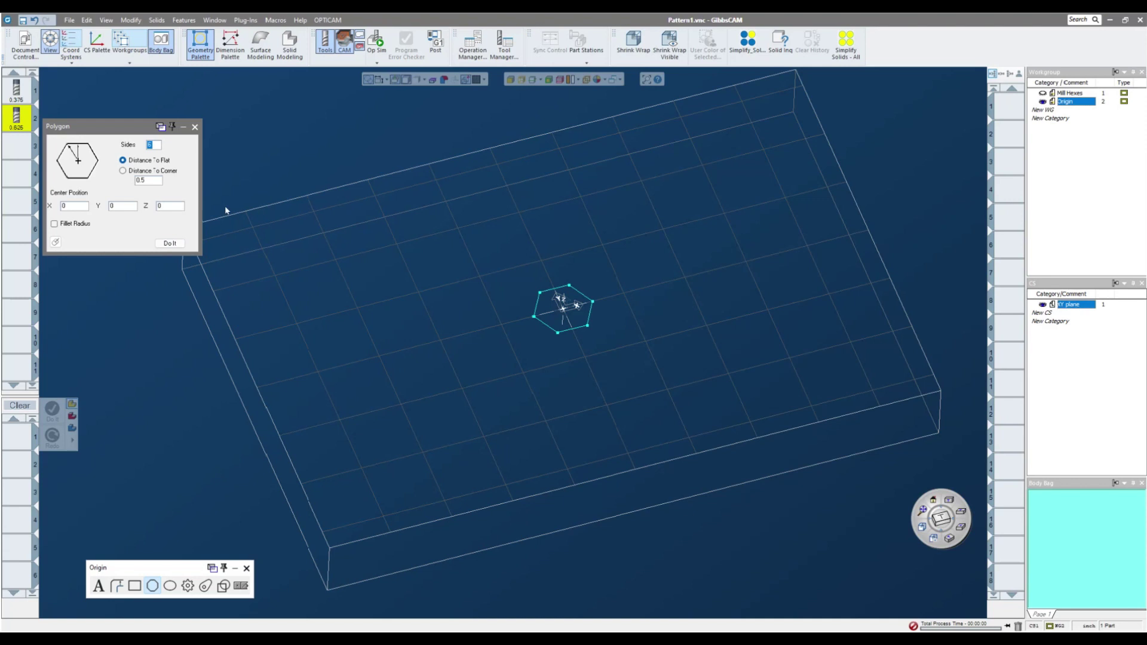
left_click(195, 127)
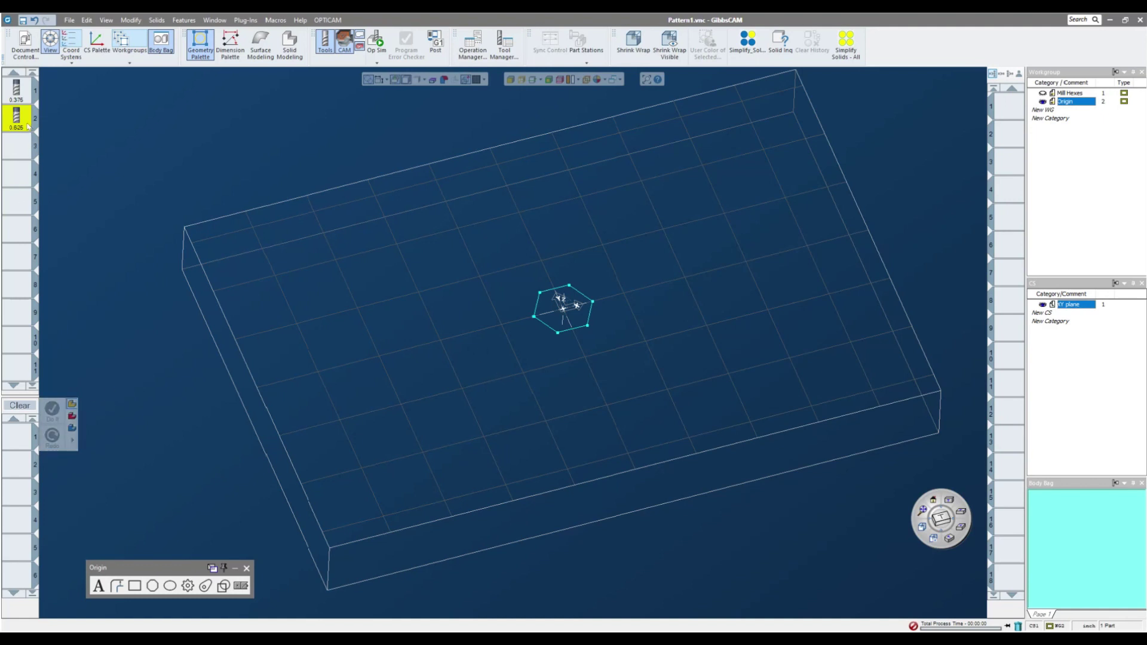
Create a T2 contour operation with the second tool around the origin hexagon.
left_click_drag(17, 118, 17, 435)
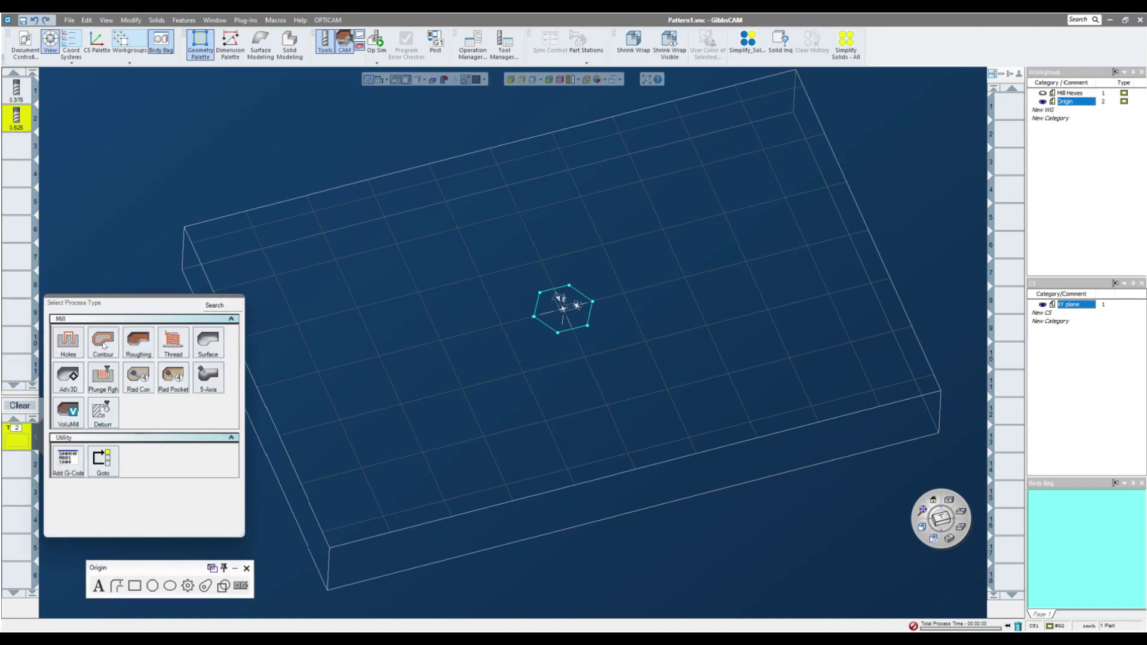
left_click(103, 346)
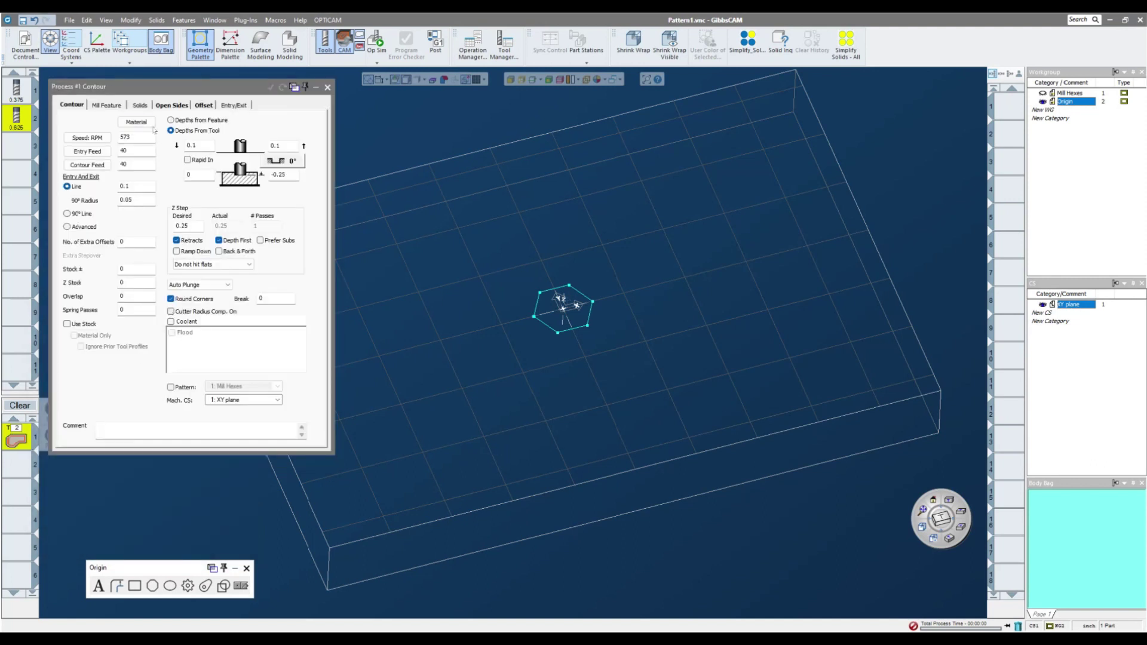
left_click(328, 88)
scroll(562, 302, "up", 4)
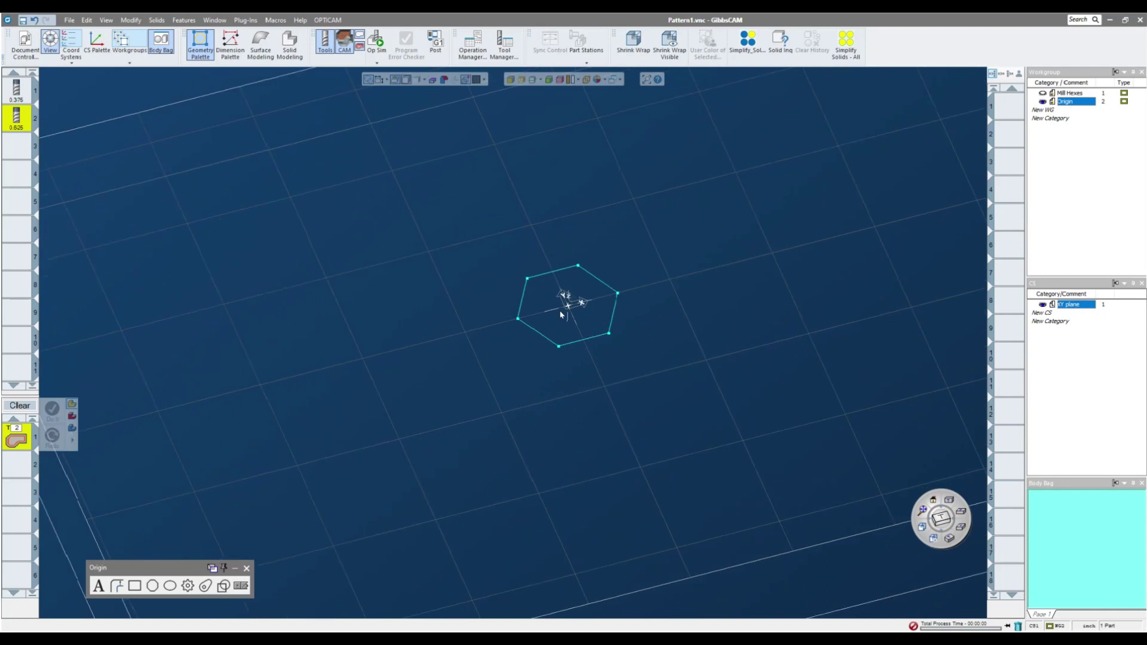
left_click(560, 279)
left_click(436, 273)
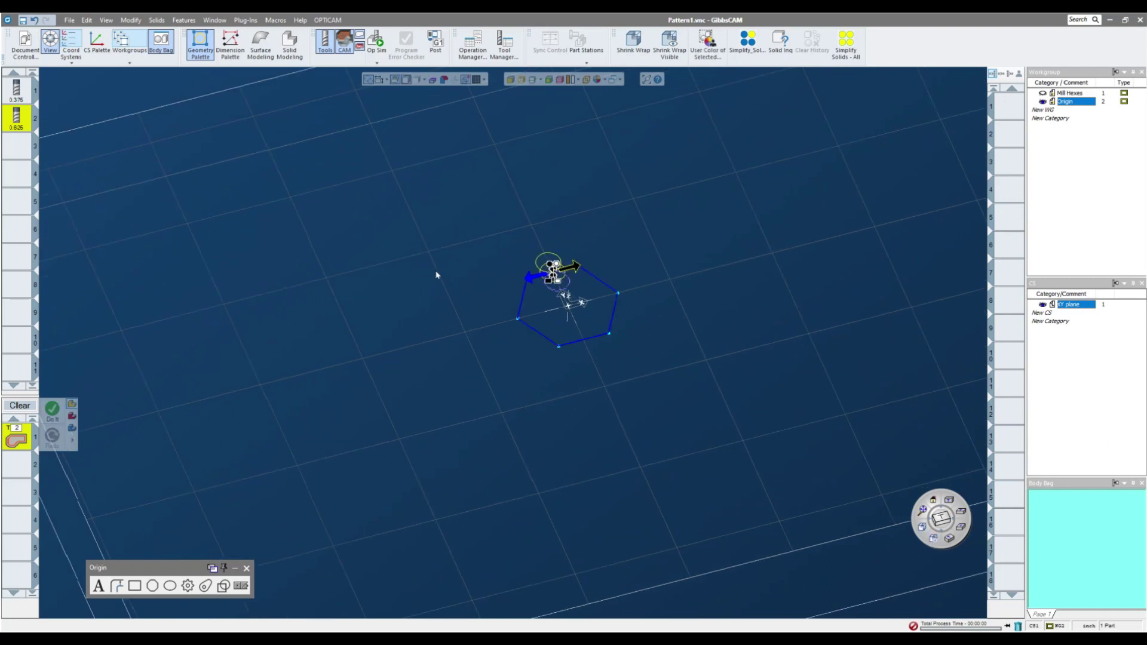
left_click(52, 409)
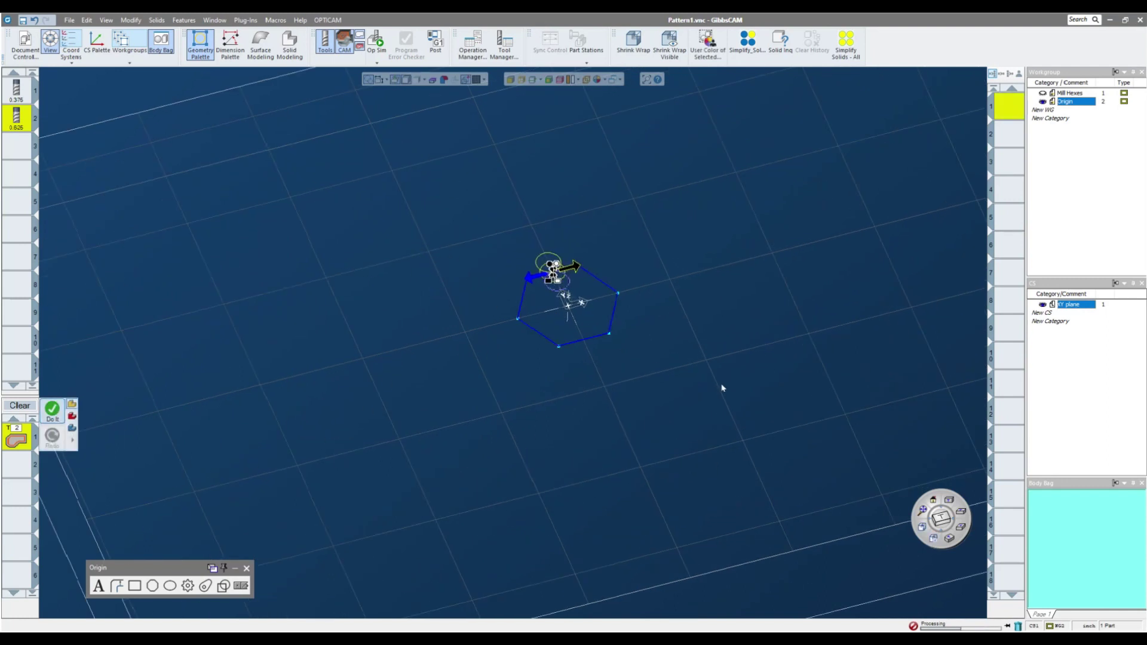
Simulate the T2 contour cut as a rendered solid, then return to wireframe.
scroll(589, 323, "up", 3)
scroll(545, 314, "down", 5)
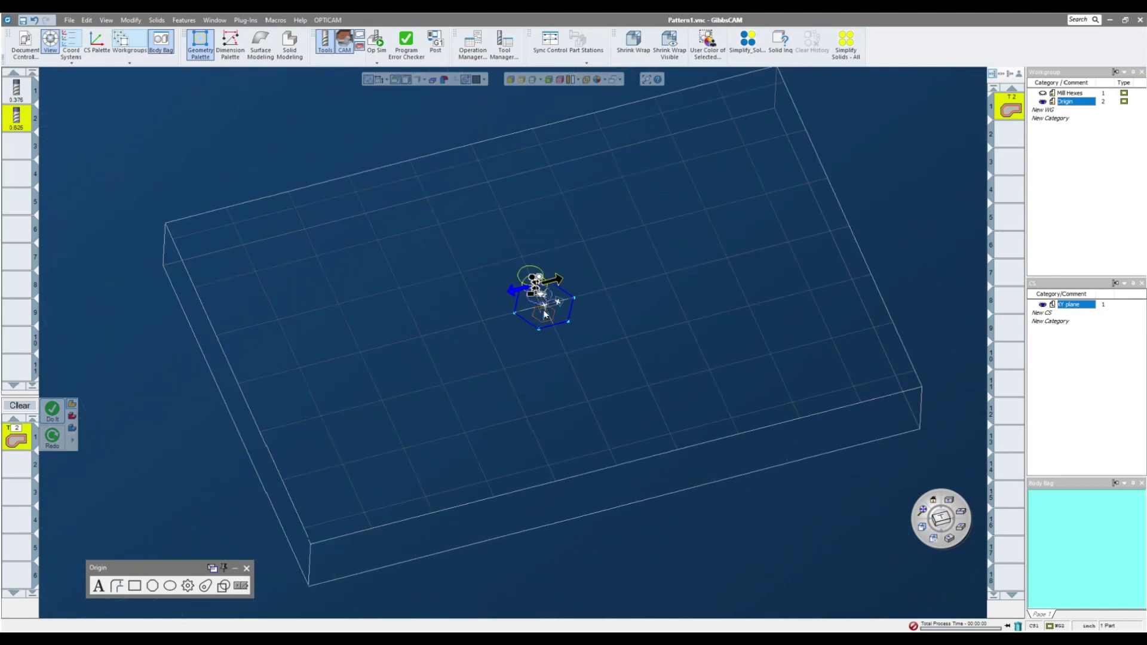
left_click(376, 42)
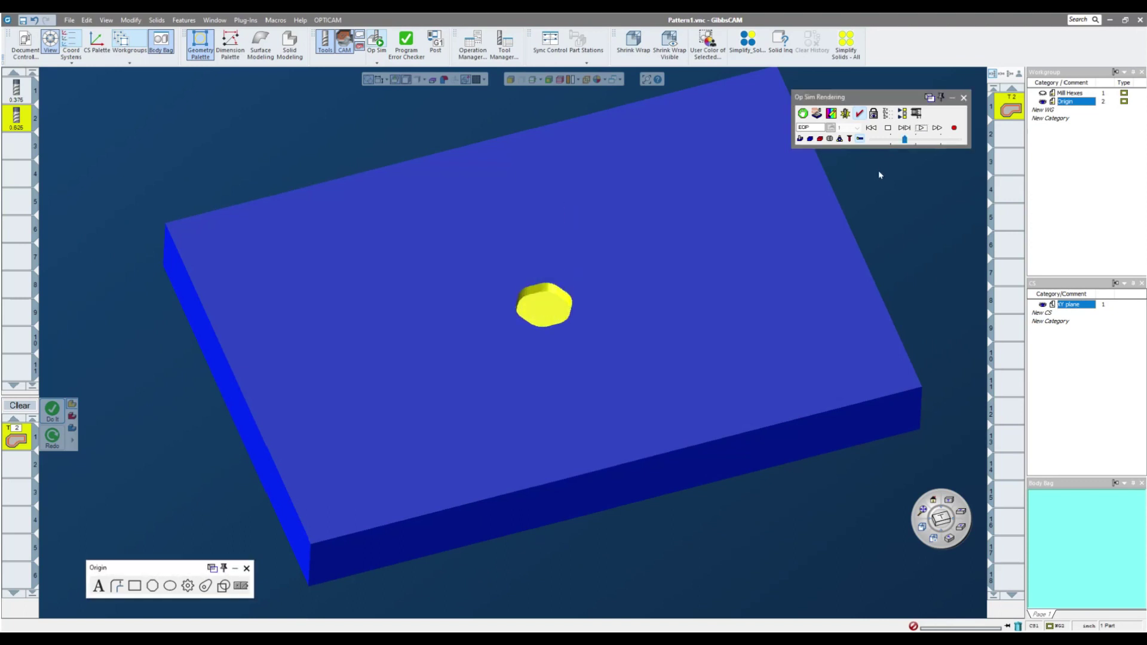
left_click(964, 98)
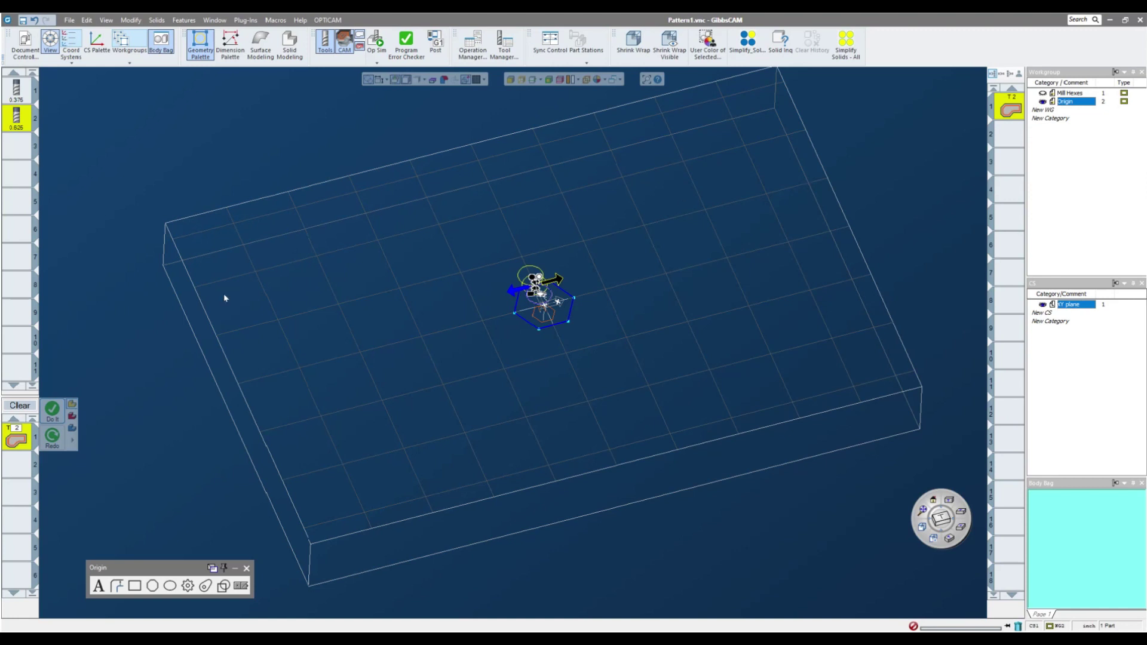
Turn on Pattern with 1: Mill Hexes for the T2 contour, regenerate, and inspect the repeated toolpaths.
double_click(34, 428)
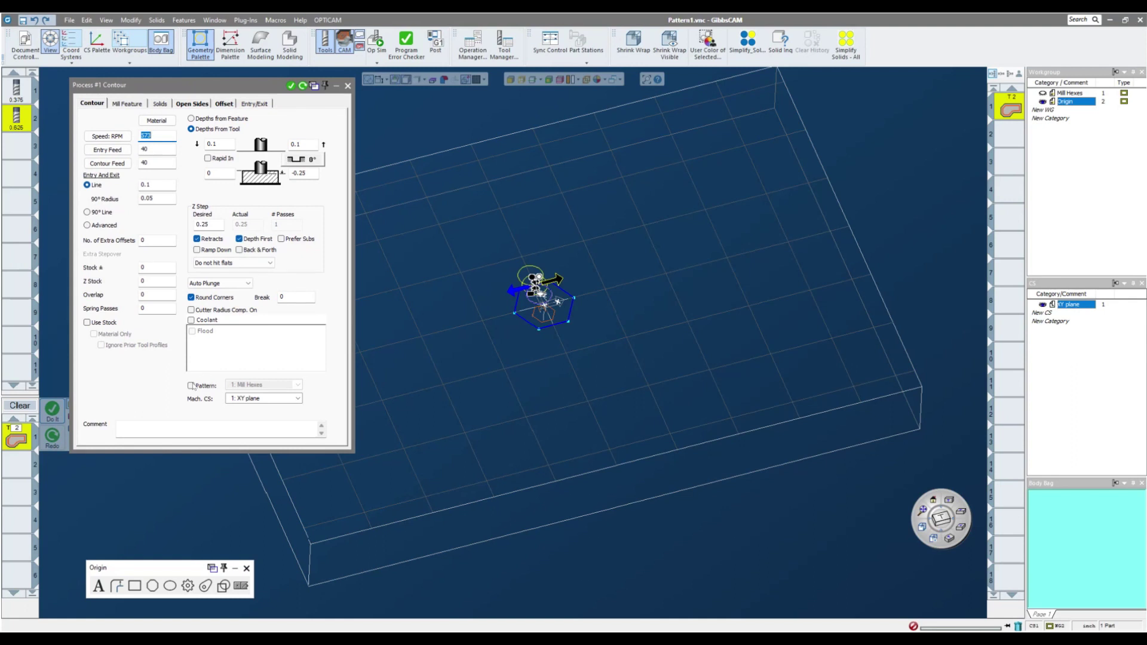
left_click(192, 385)
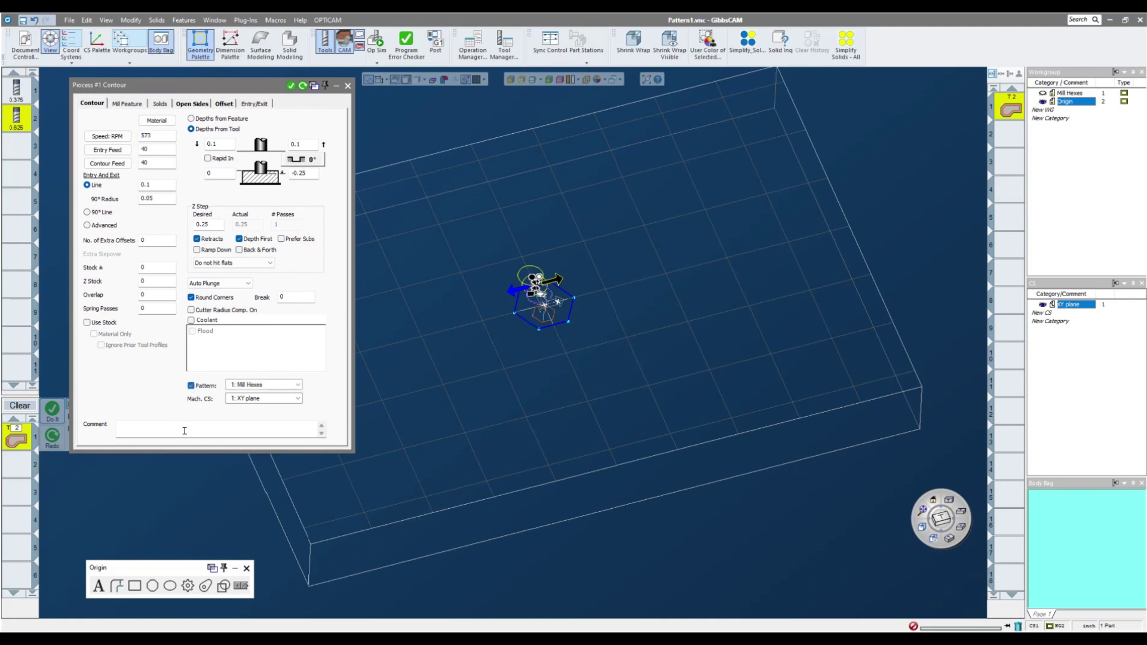
left_click(297, 385)
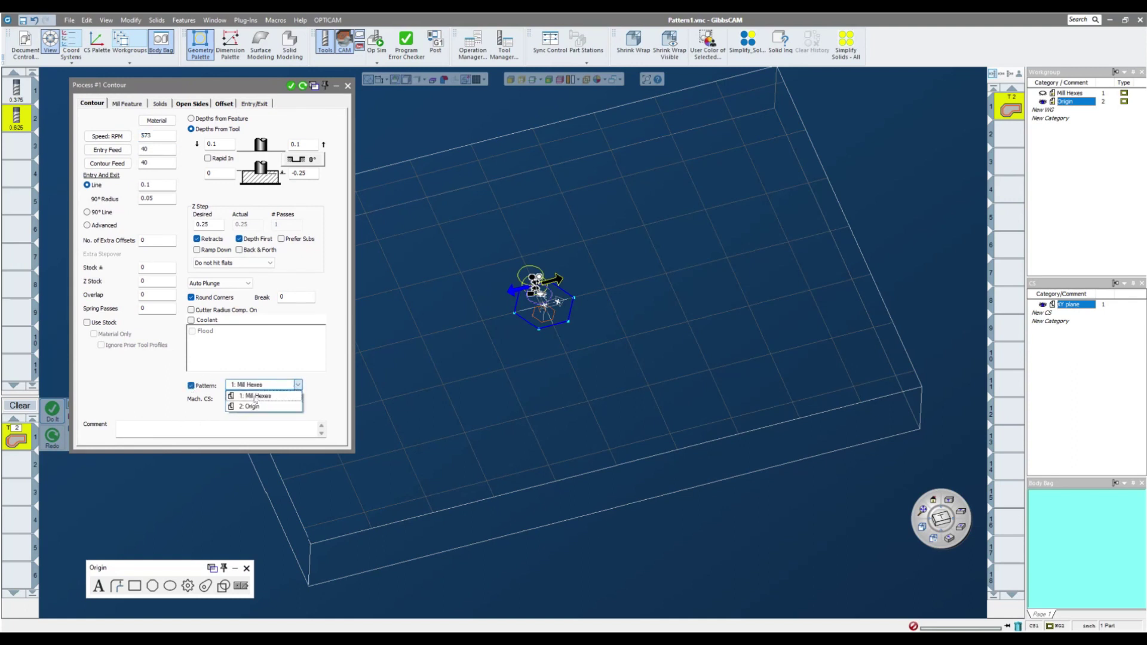
left_click(255, 397)
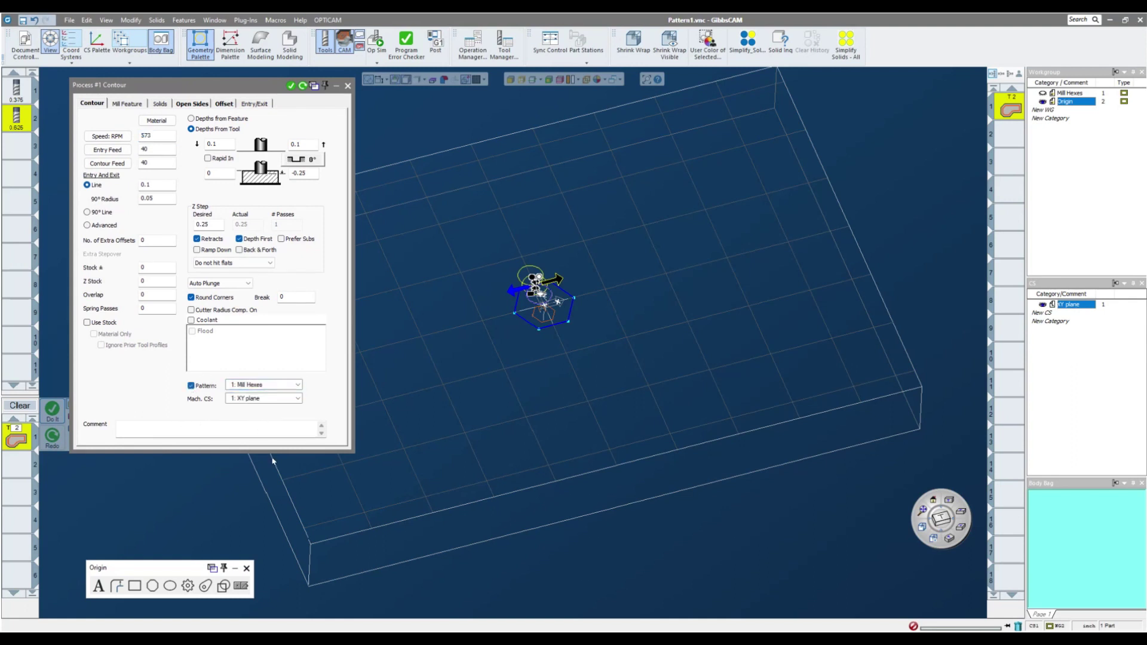
left_click(303, 88)
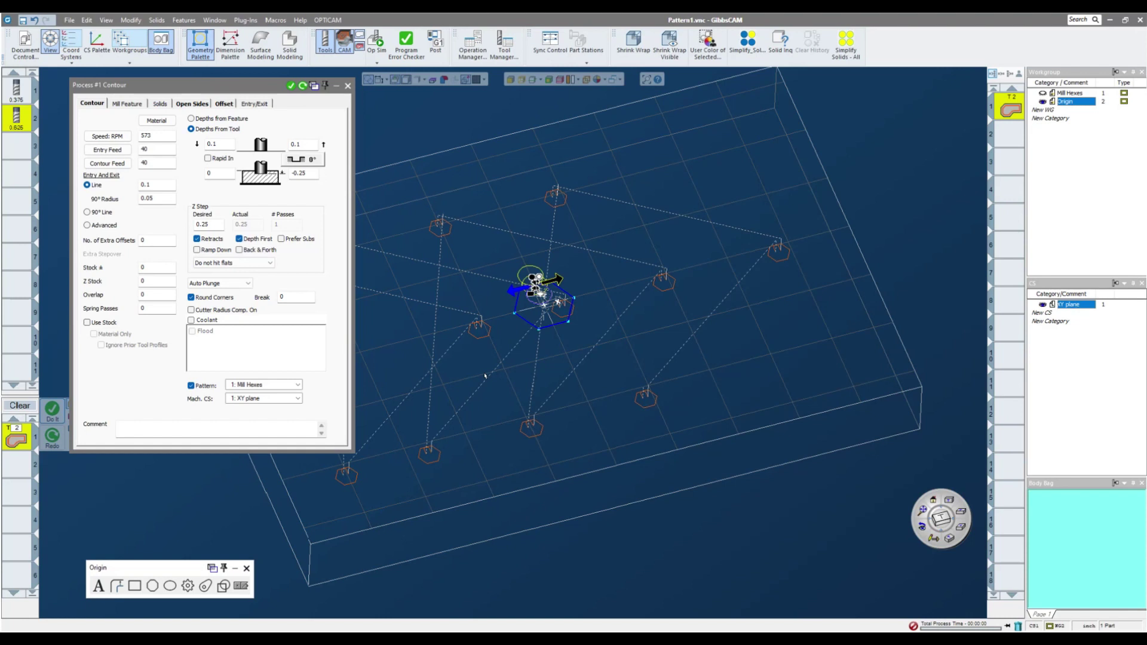
scroll(472, 401, "up", 2)
scroll(604, 340, "up", 3)
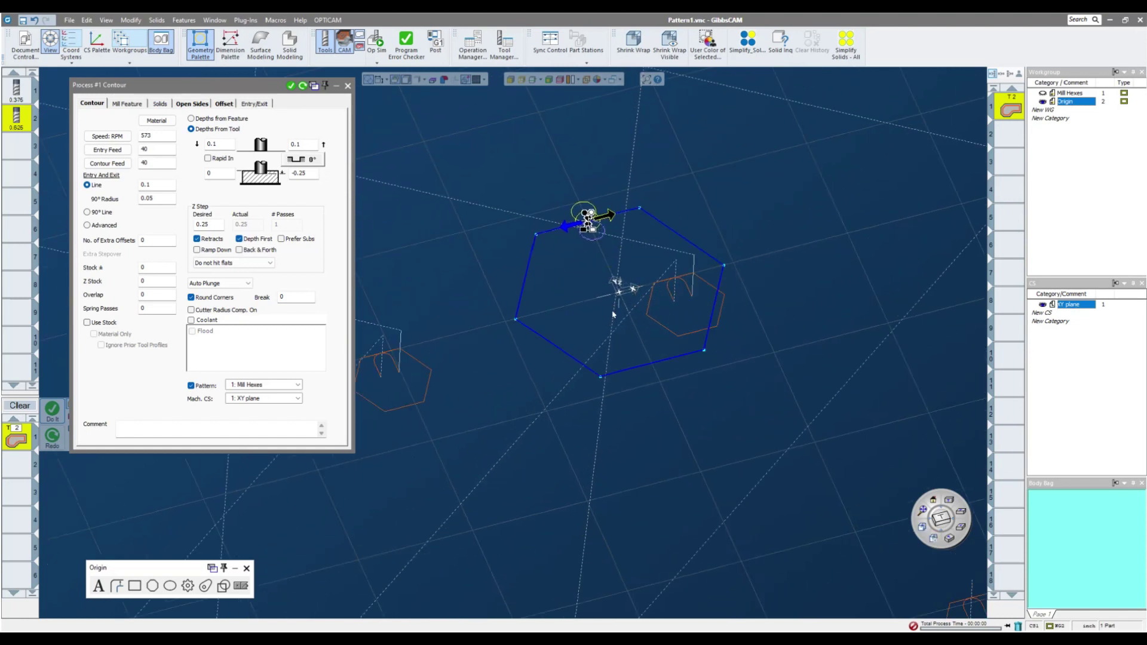
scroll(634, 328, "down", 3)
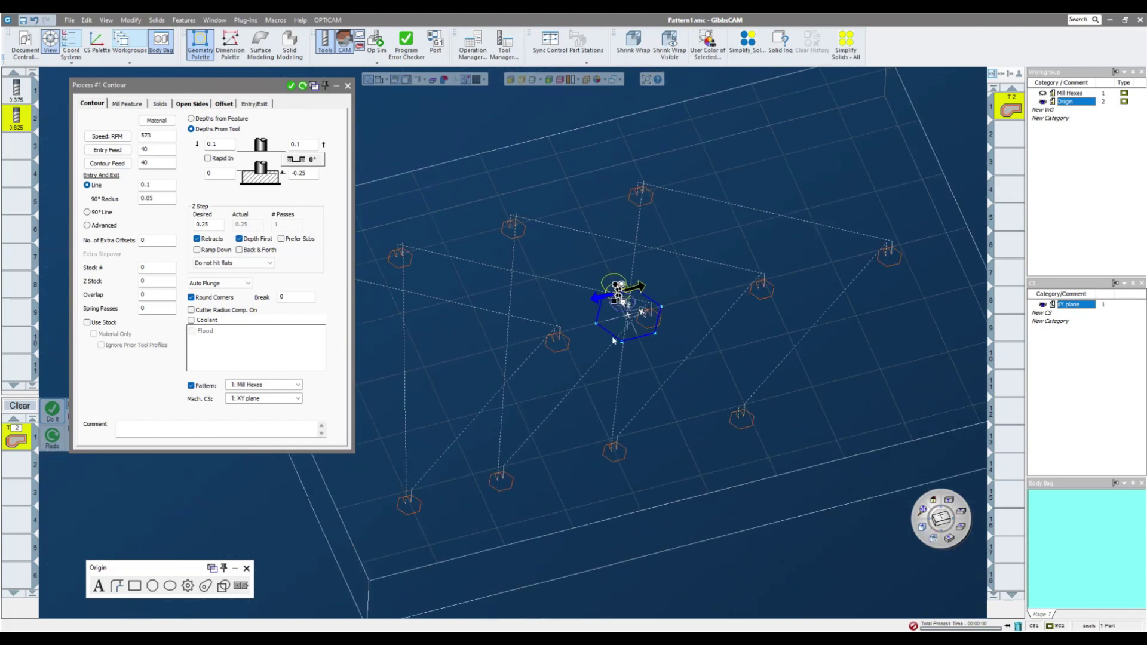
scroll(541, 360, "down", 2)
middle_click_drag(542, 360, 482, 361)
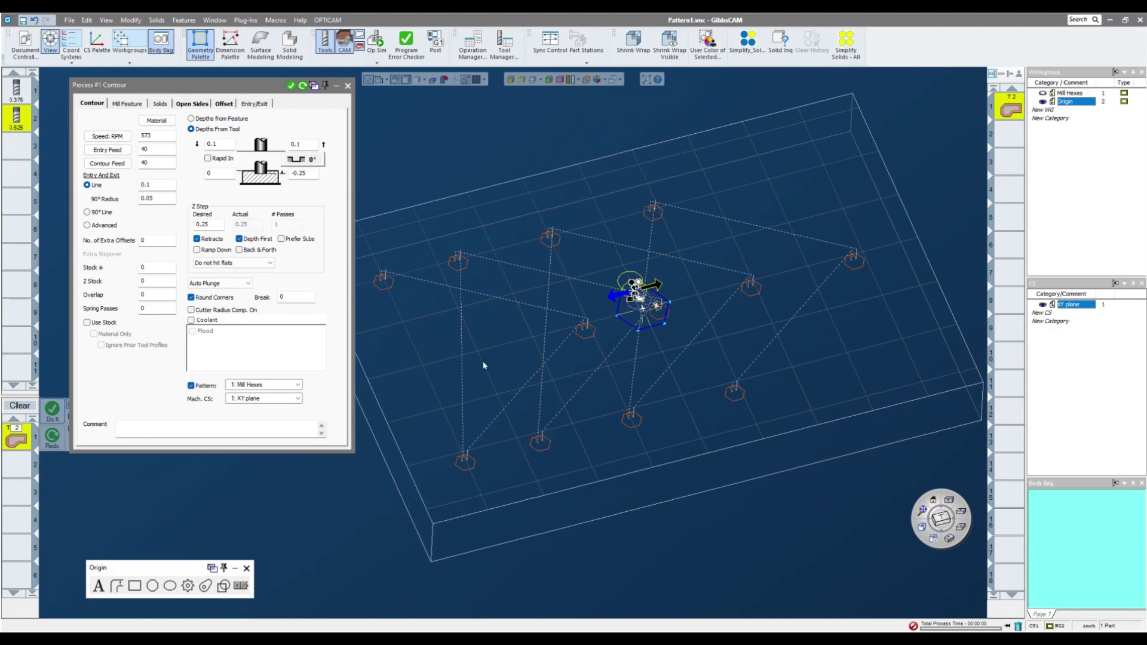
Show the Mill Hexes workgroup, check it in top and isometric views, and close the contour settings.
left_click(1059, 94)
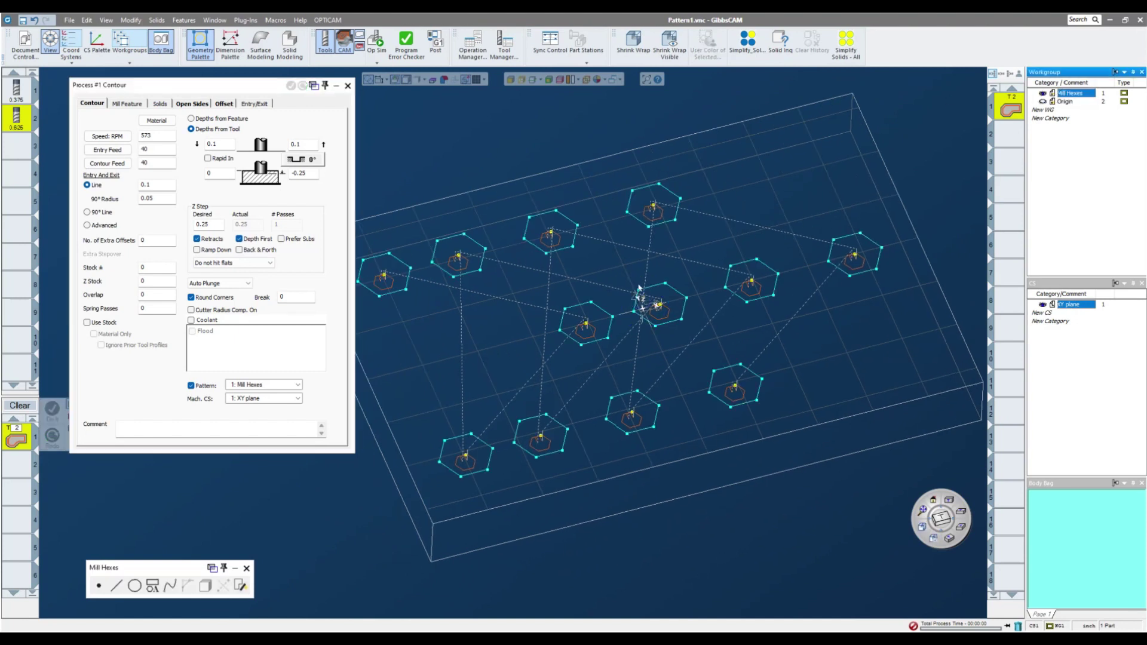
key("ctrl+t")
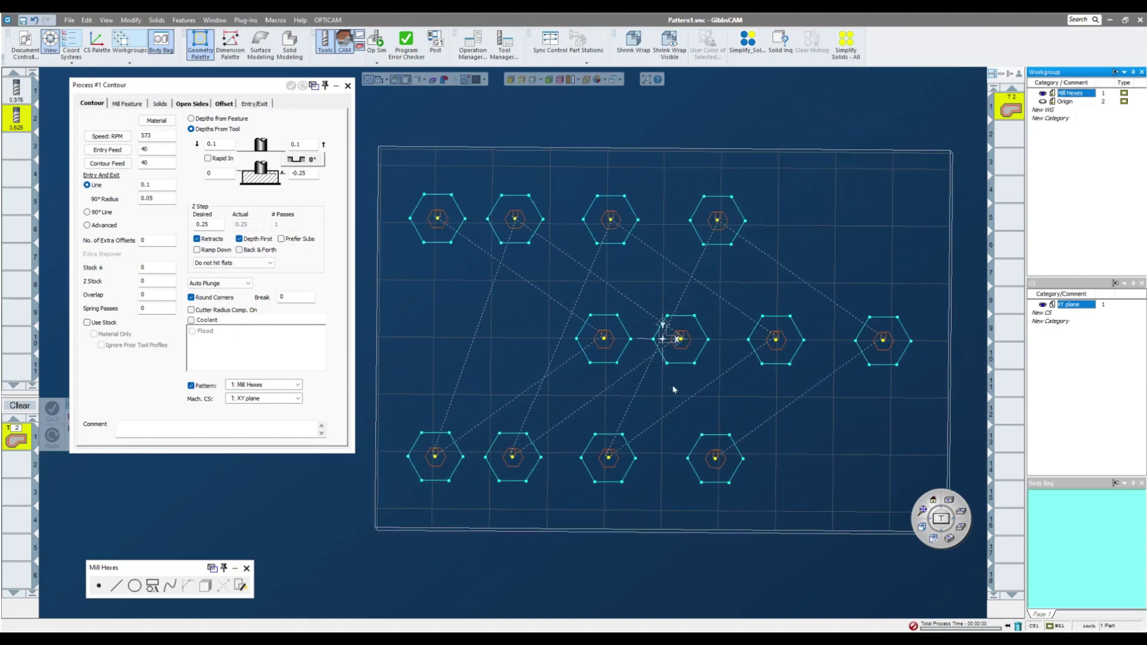
key("ctrl+i")
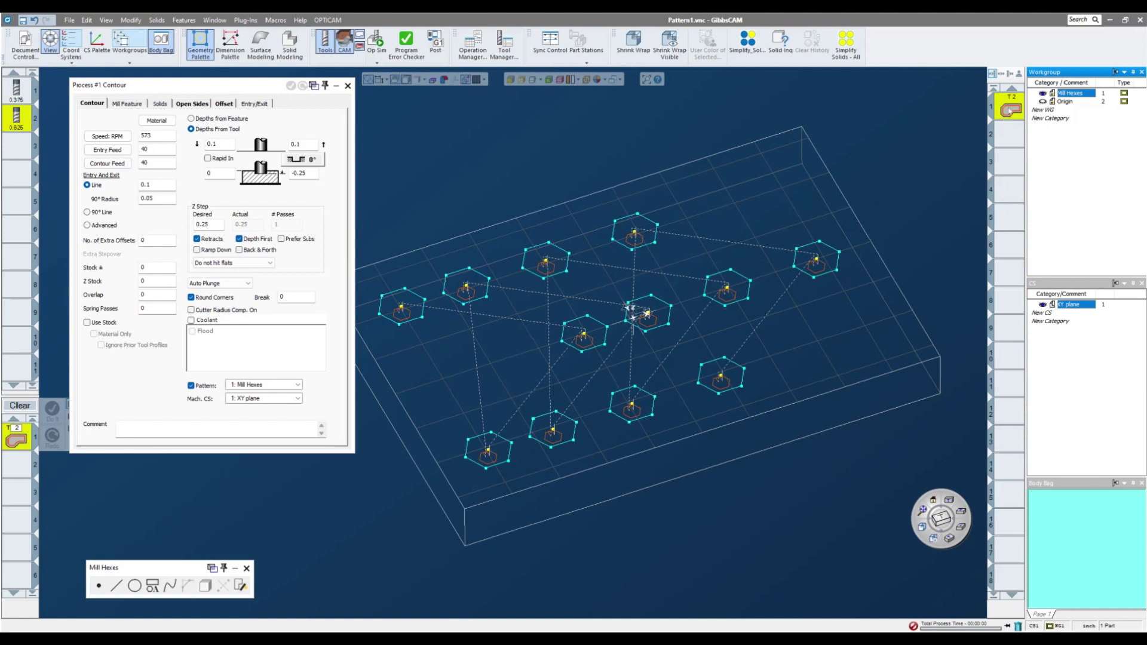
left_click(347, 85)
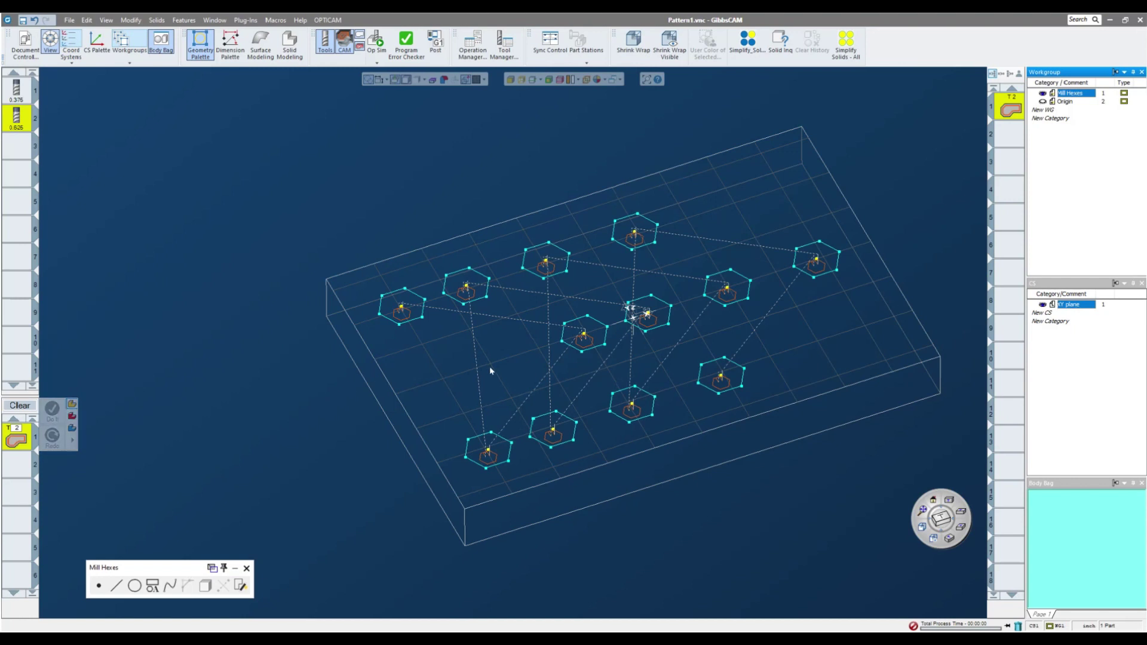
left_click(153, 587)
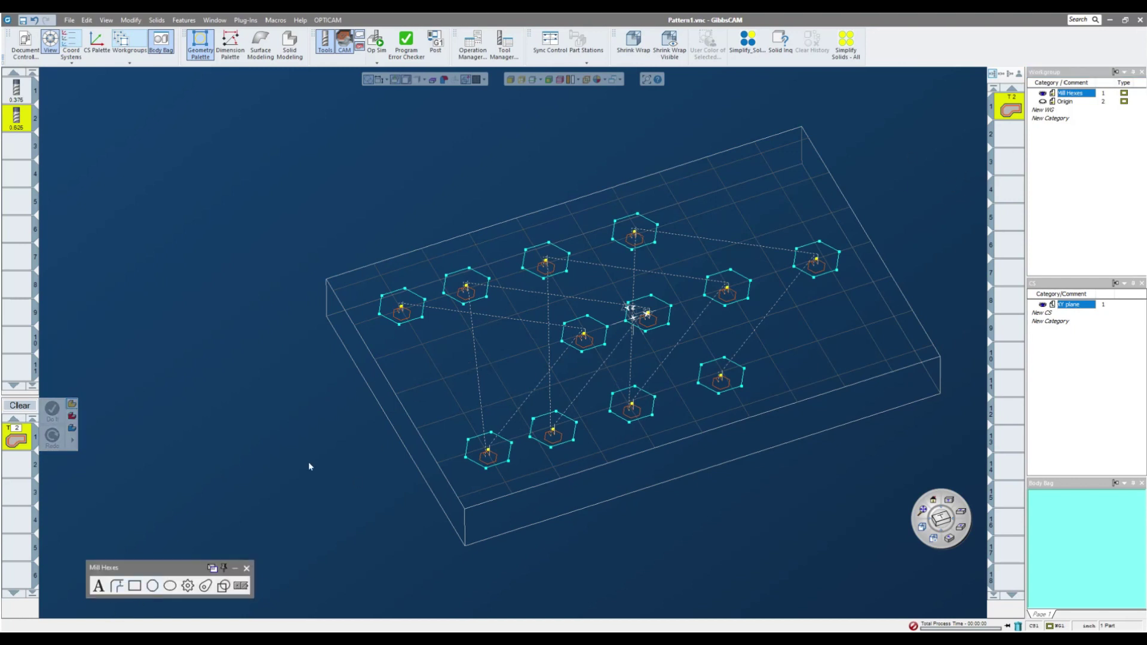
In Top view, place four extra points in Mill Hexes: two left, one upper right, one lower right.
left_click(118, 582)
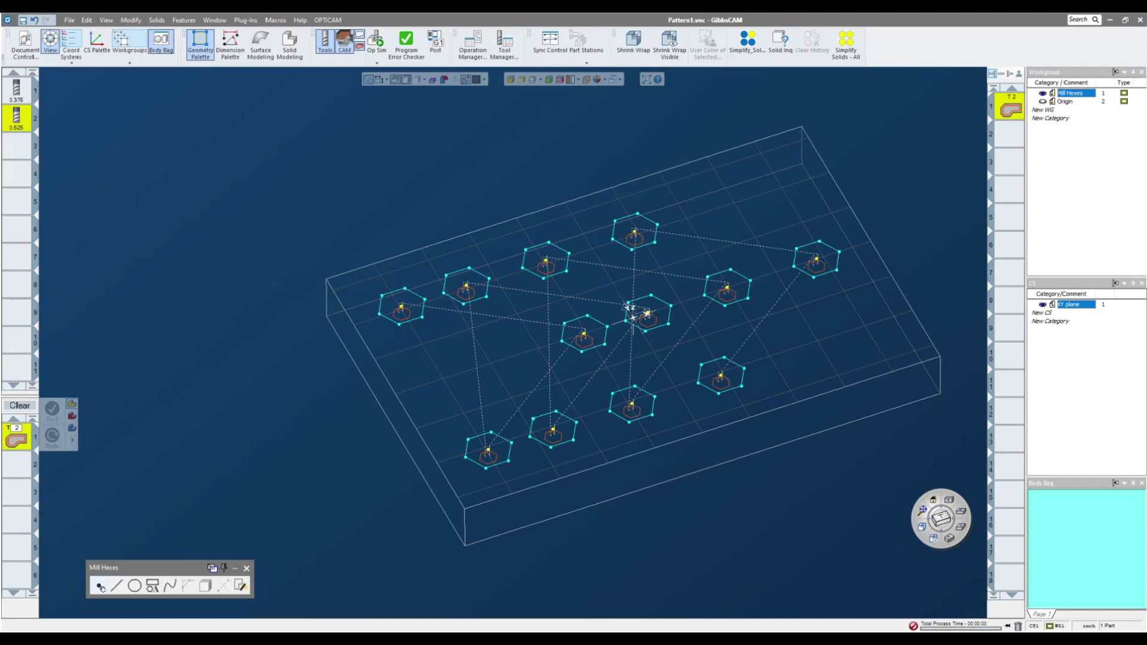
left_click(101, 589)
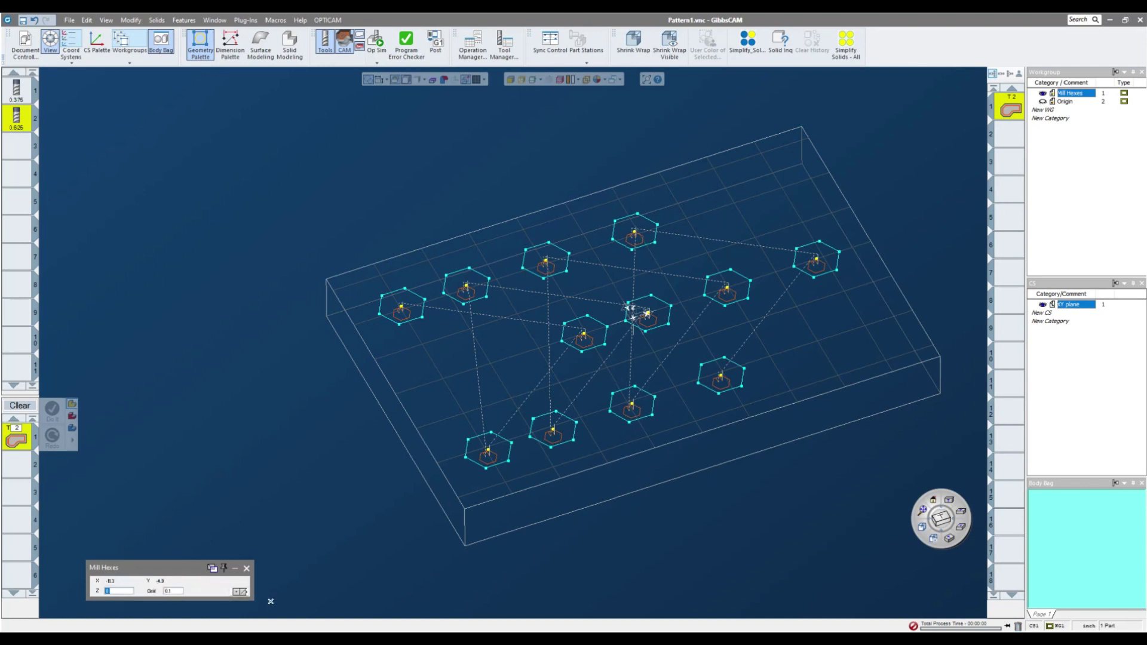
key("ctrl+1")
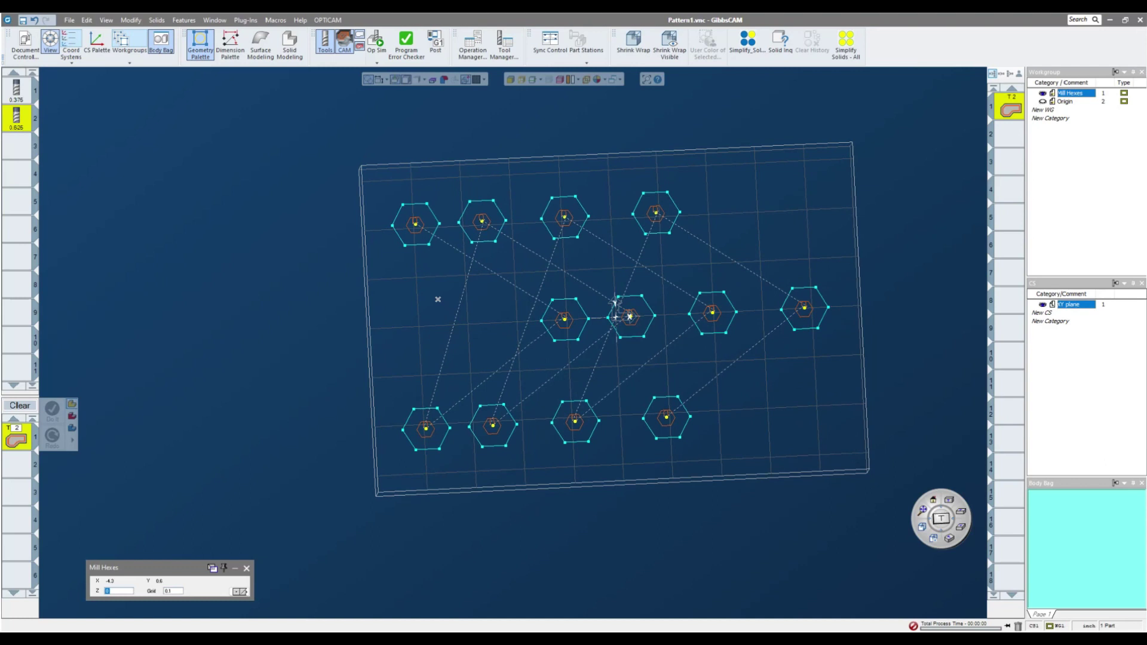
left_click(438, 302)
left_click(486, 352)
left_click(783, 207)
left_click(793, 428)
Switch to the Origin workgroup and orbit to inspect the hexagons around the patterned toolpaths.
left_click(1012, 112)
middle_click_drag(482, 392, 53, 453)
middle_click_drag(405, 453, 397, 333)
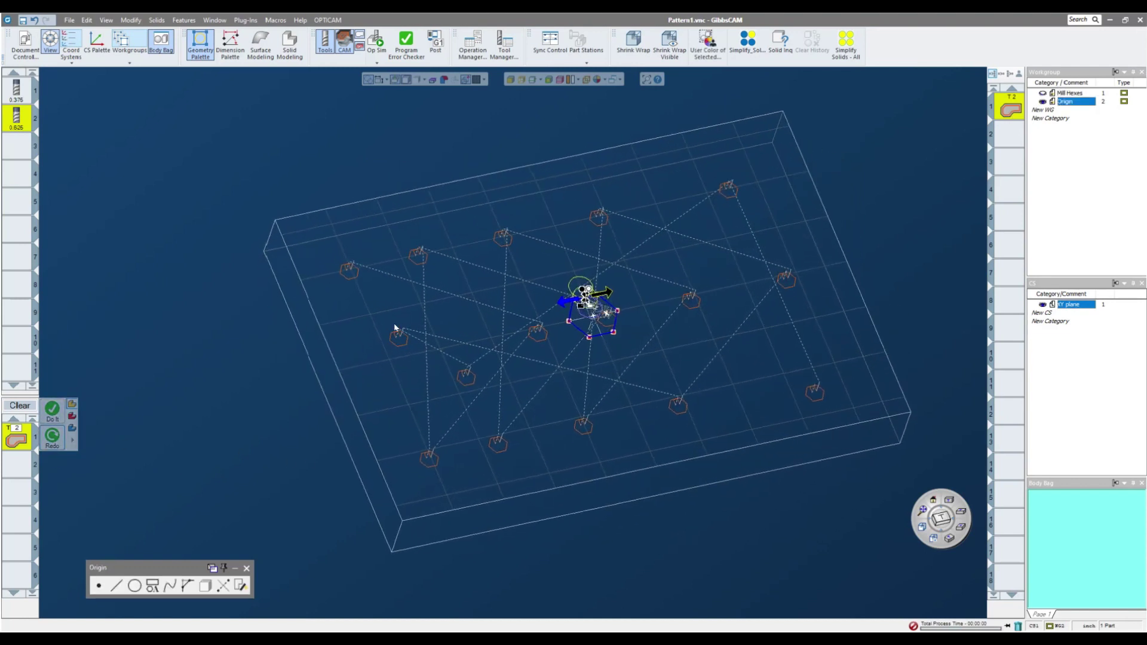
middle_click_drag(476, 374, 789, 154)
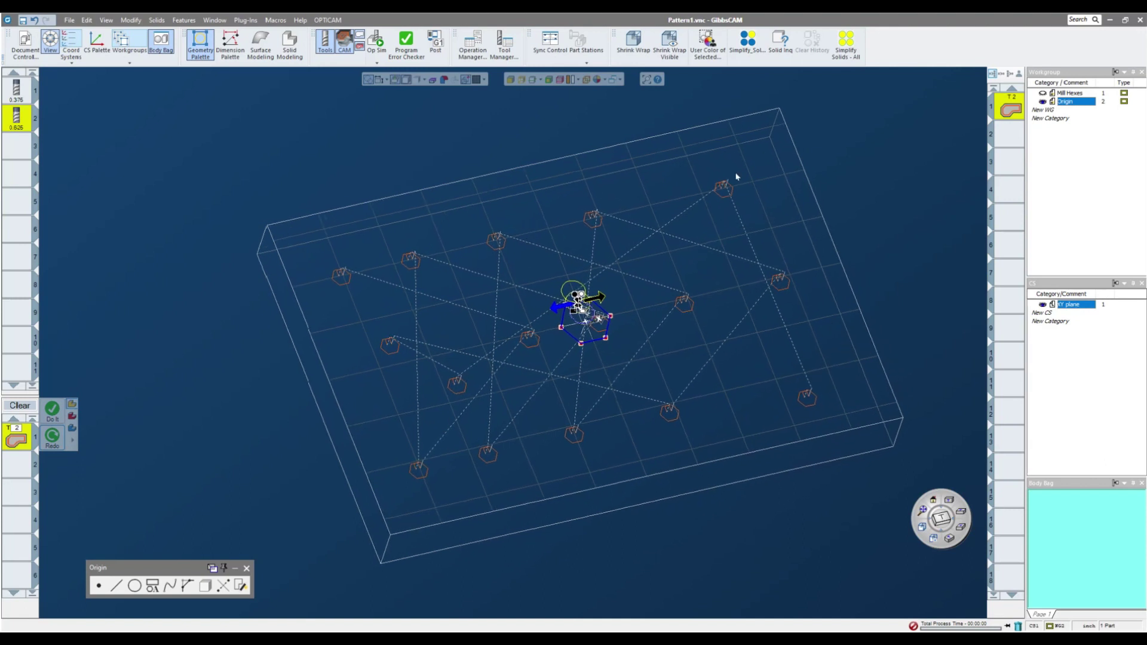
middle_click_drag(835, 406, 835, 371)
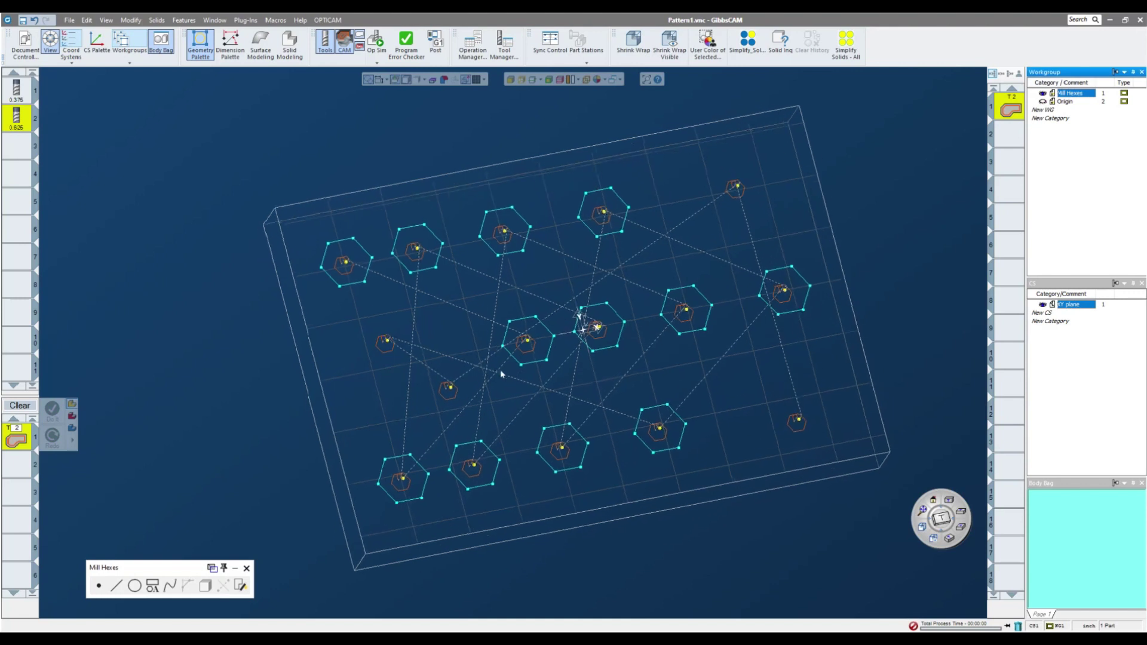
middle_click_drag(501, 374, 395, 355)
middle_click_drag(583, 266, 859, 397)
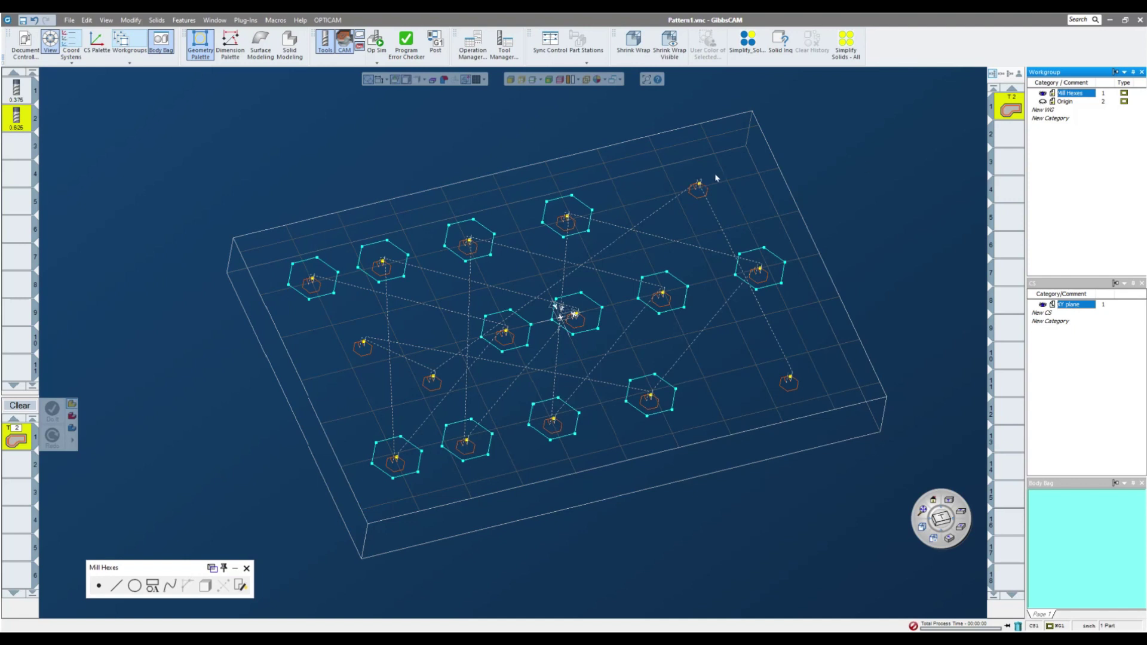
key("Up")
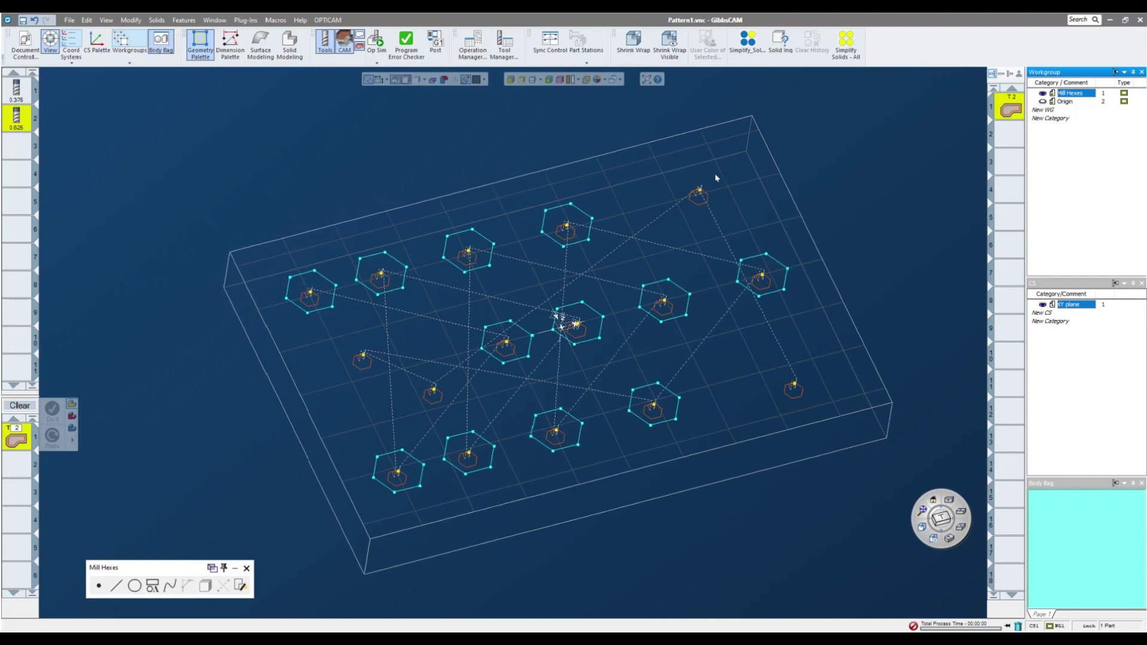